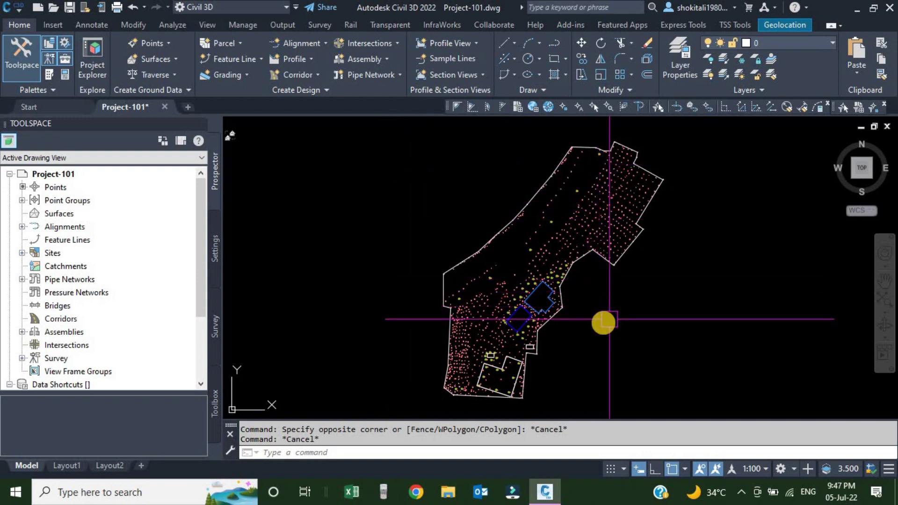
# - Examine the survey points, site boundary and building outlines across the drawing
pyautogui.scroll(3, 456, 259)
pyautogui.scroll(1, 457, 259)
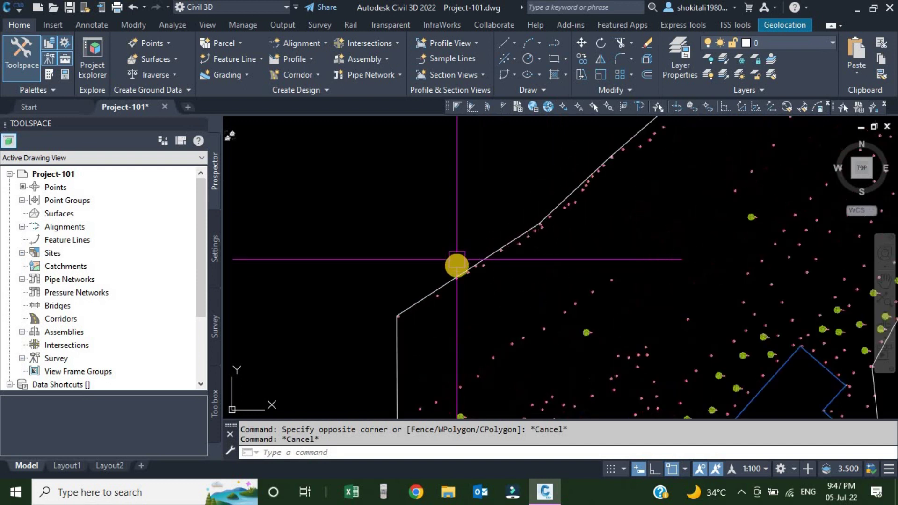
pyautogui.scroll(-5, 545, 321)
pyautogui.scroll(3, 490, 282)
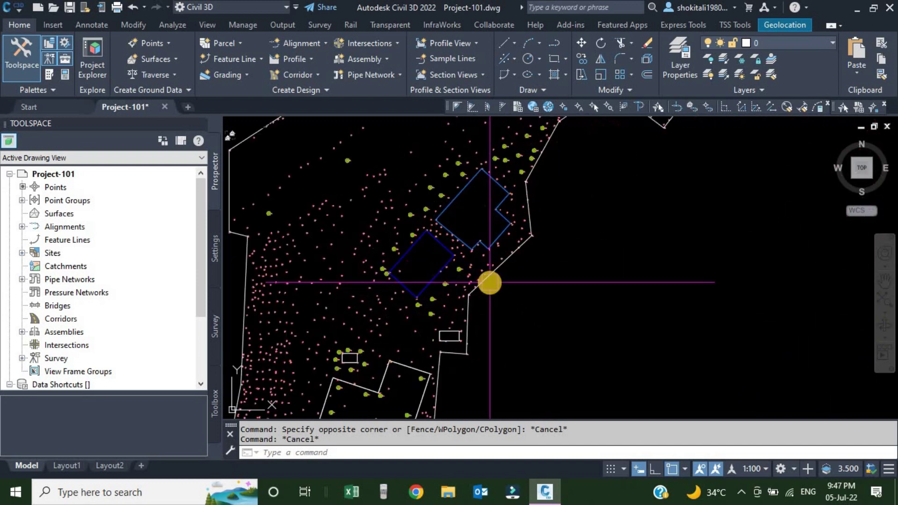
pyautogui.scroll(-3, 489, 281)
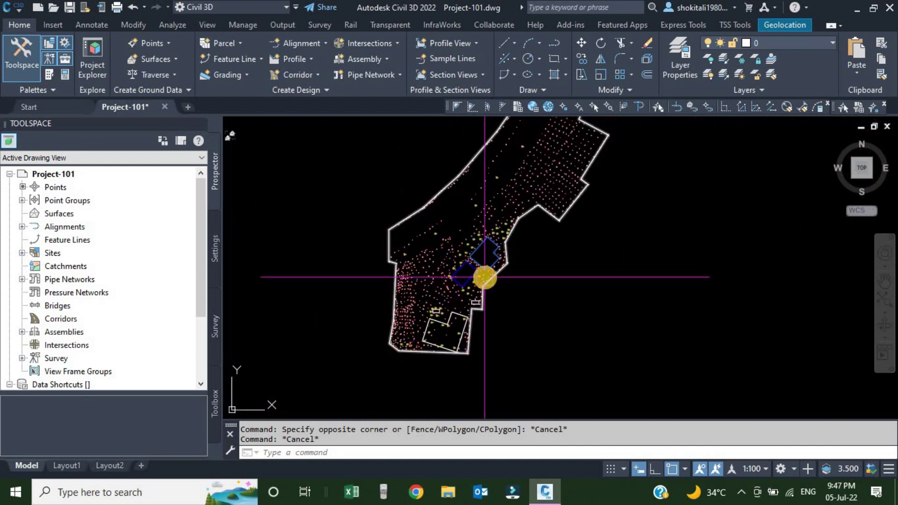
pyautogui.moveTo(612, 229); pyautogui.dragTo(605, 260, button='middle')
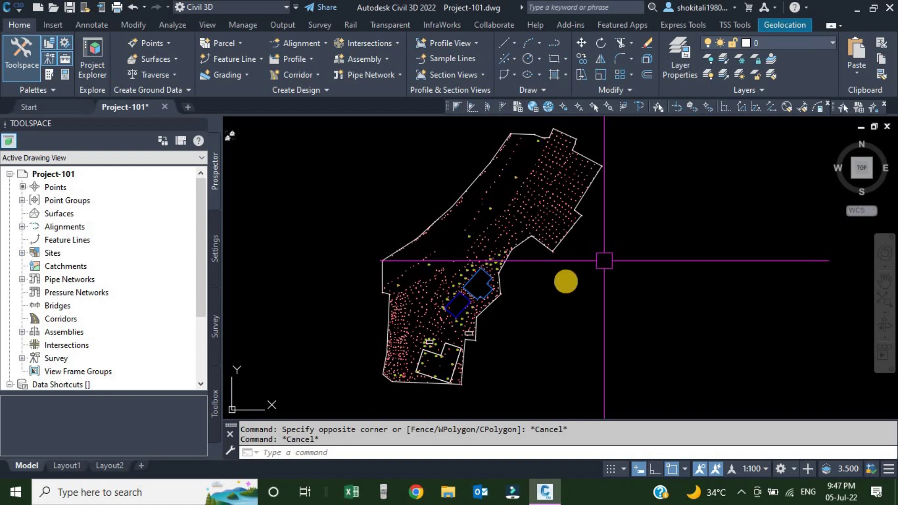
pyautogui.scroll(7, 487, 307)
pyautogui.scroll(-5, 488, 304)
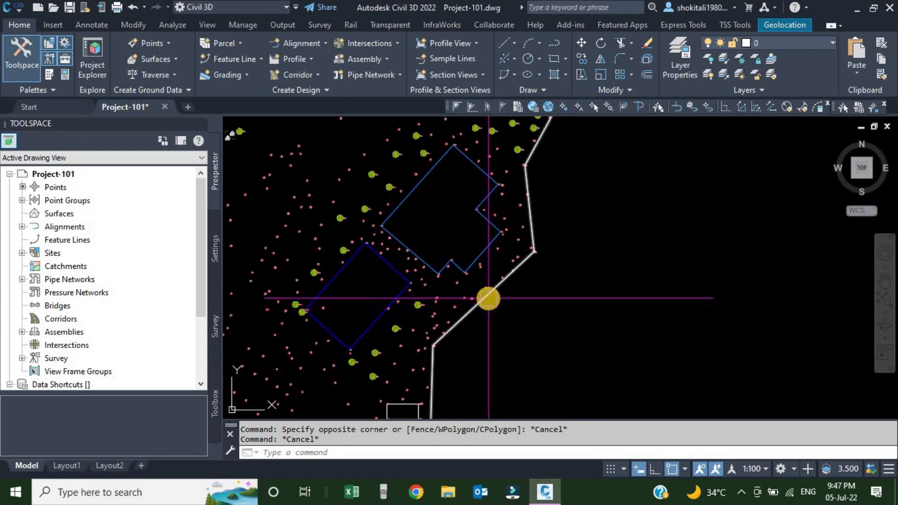
pyautogui.moveTo(441, 367)
pyautogui.mouseDown(button='middle')
pyautogui.moveTo(471, 317)
pyautogui.moveTo(453, 270)
pyautogui.mouseUp(button='middle')
pyautogui.scroll(5, 445, 287)
pyautogui.scroll(5, 451, 273)
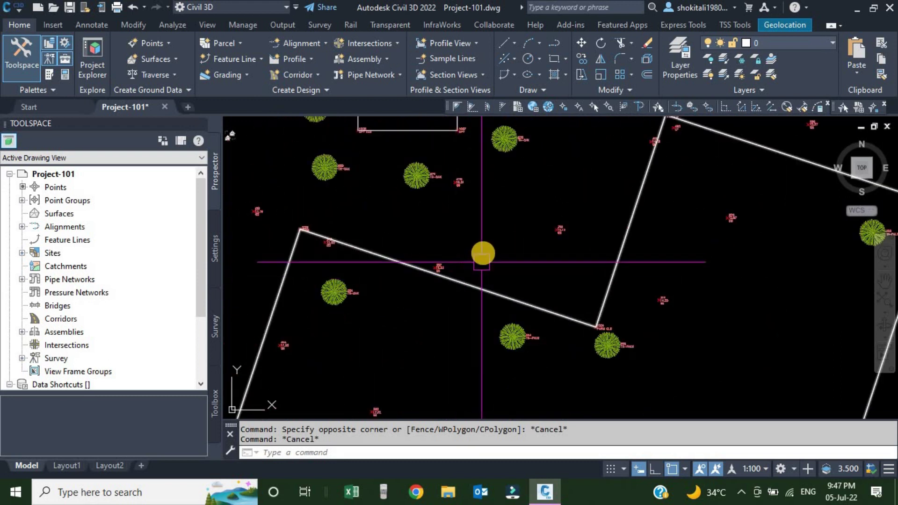
pyautogui.scroll(-6, 479, 247)
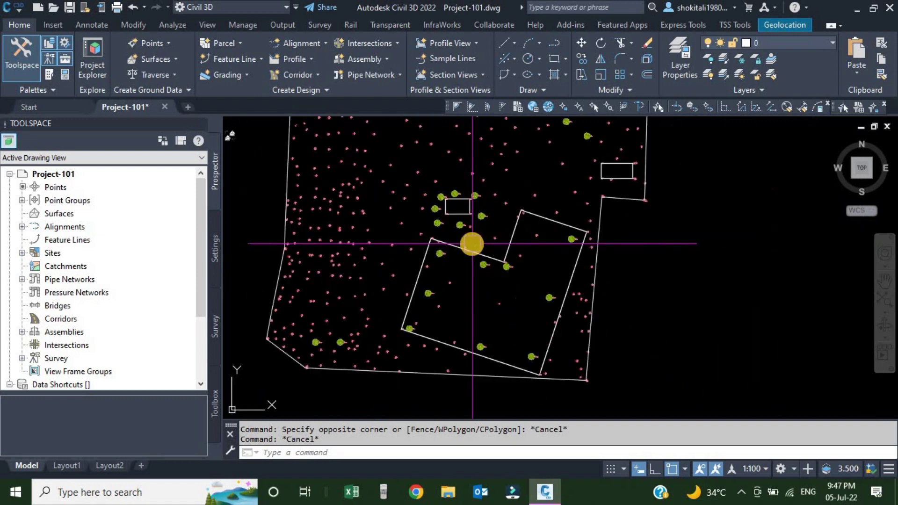
pyautogui.scroll(3, 511, 233)
pyautogui.scroll(-5, 510, 232)
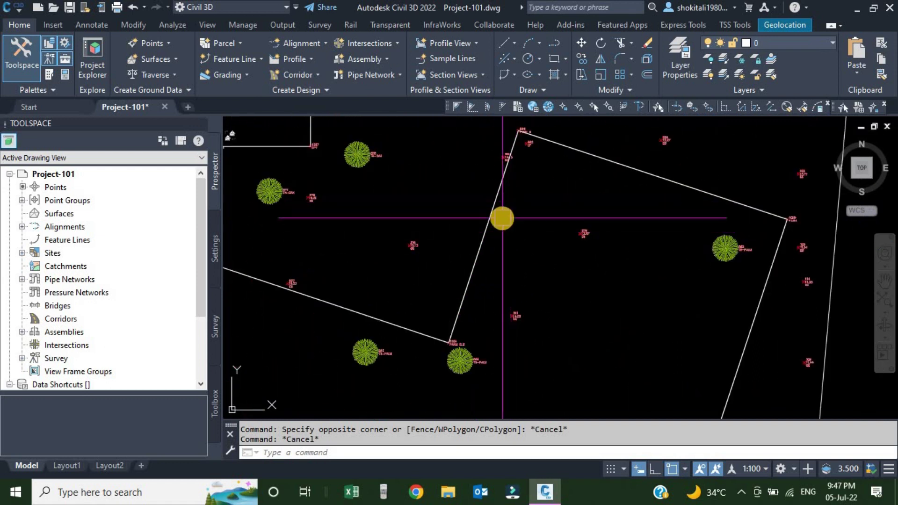
pyautogui.scroll(-5, 567, 261)
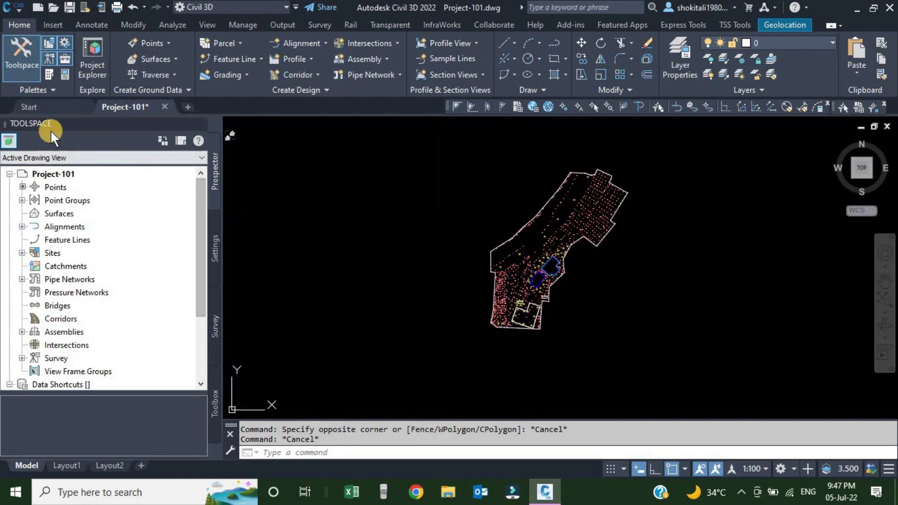
# - Create a new figure prefix database named Sample-4 in the survey settings
pyautogui.click(215, 325)
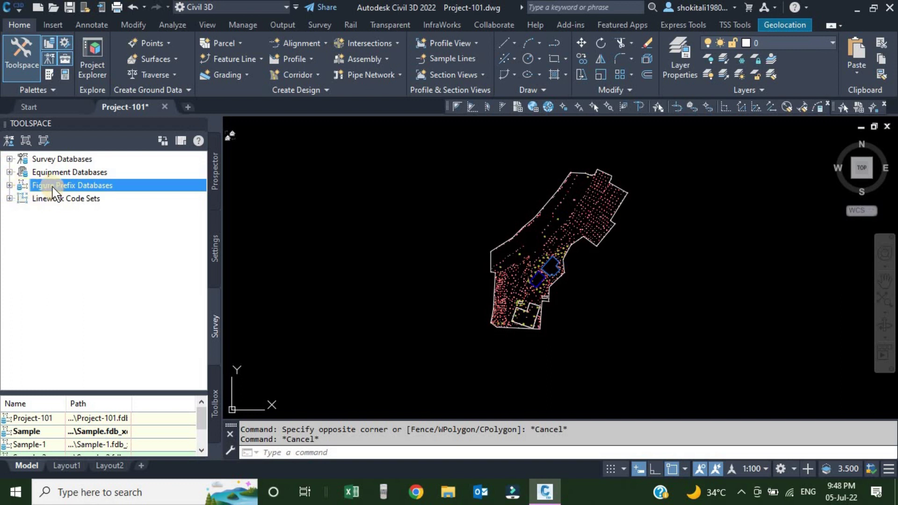
pyautogui.click(9, 186)
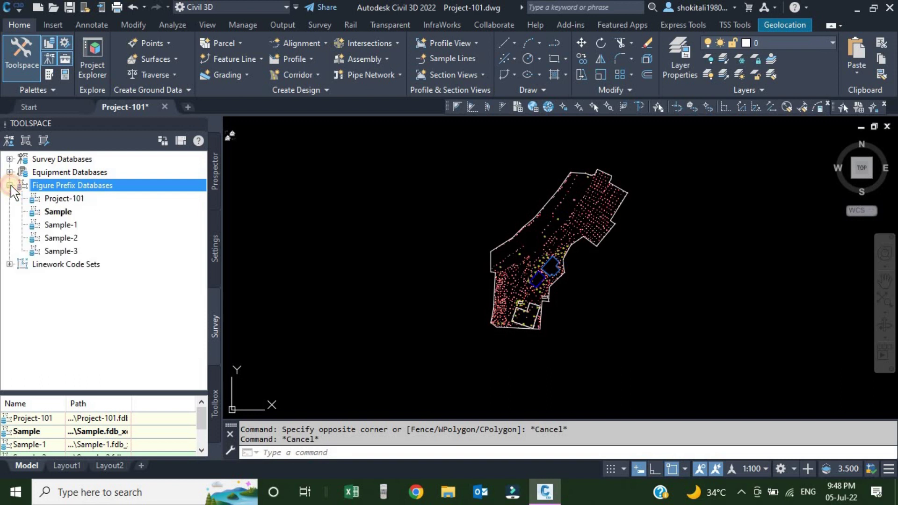
pyautogui.click(57, 212)
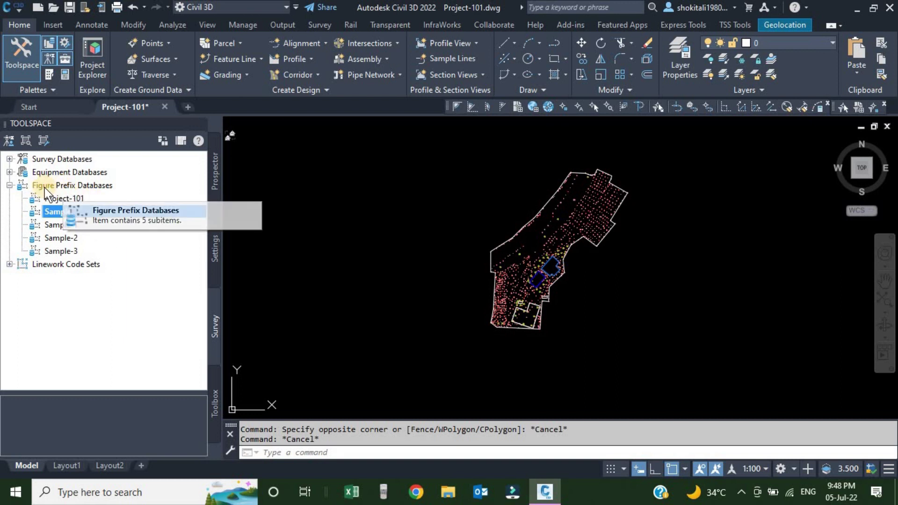
pyautogui.rightClick(83, 187)
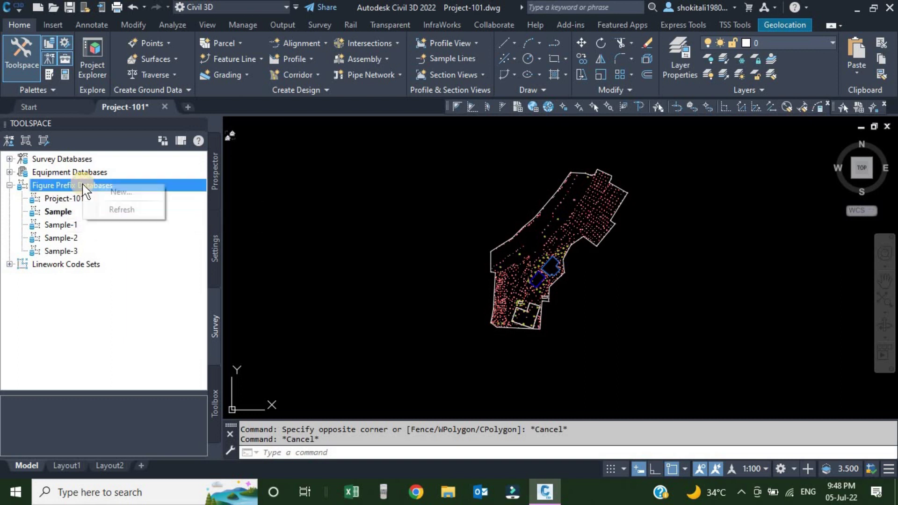
pyautogui.click(123, 192)
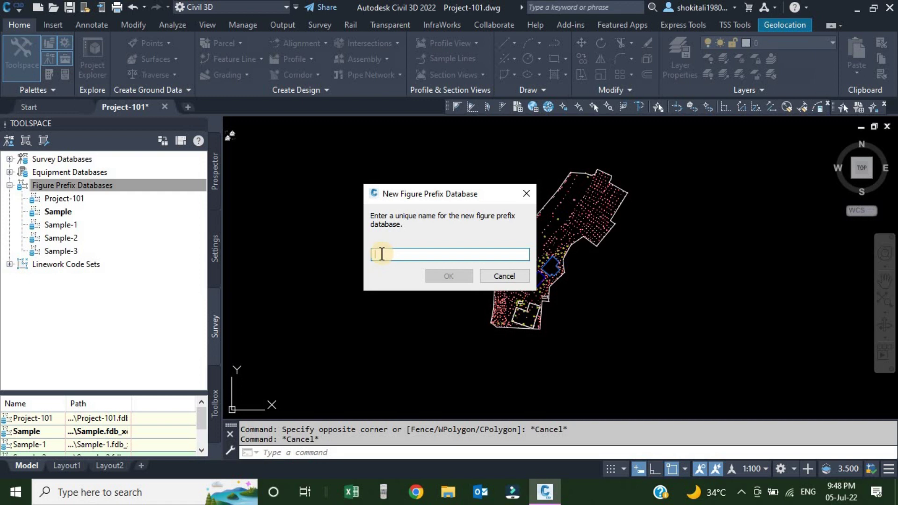
pyautogui.write('Sample-4')
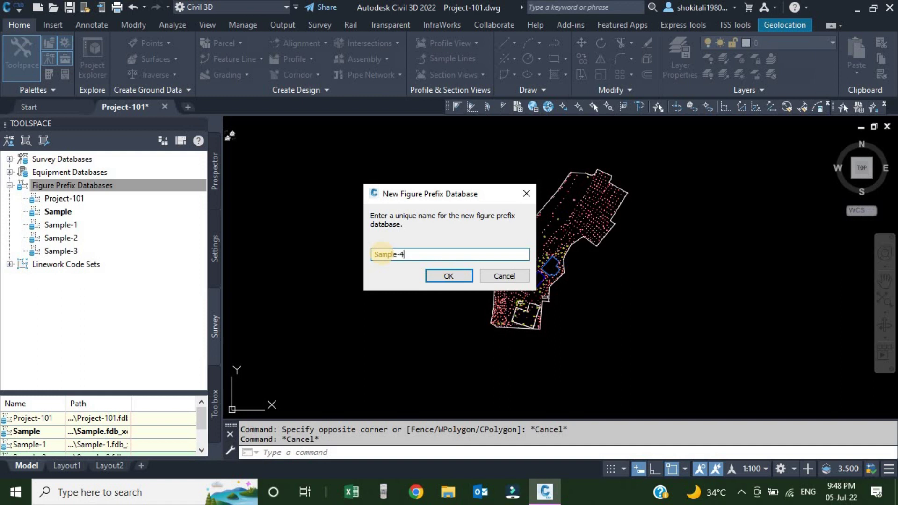
pyautogui.click(446, 276)
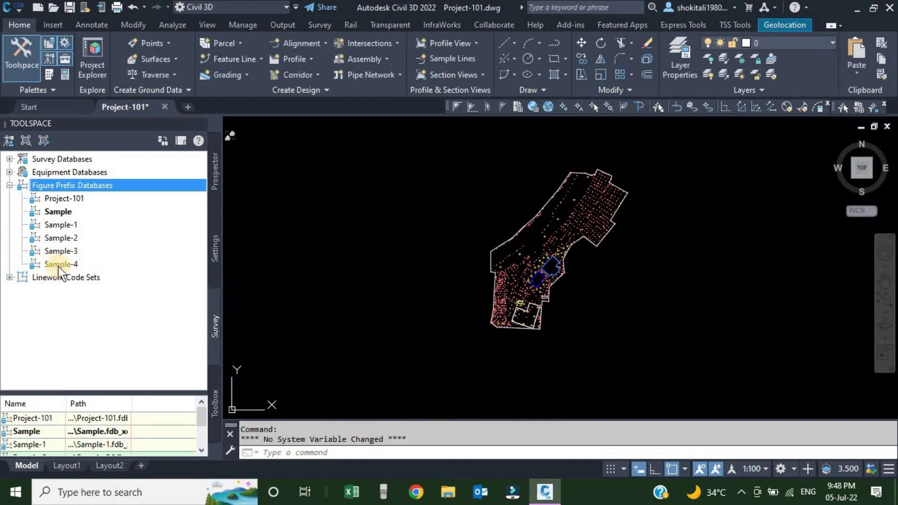
# - View the Sample-4 database in the Figure Prefix Database Manager and close it without adding any entries
pyautogui.moveTo(64, 268)
pyautogui.rightClick(65, 263)
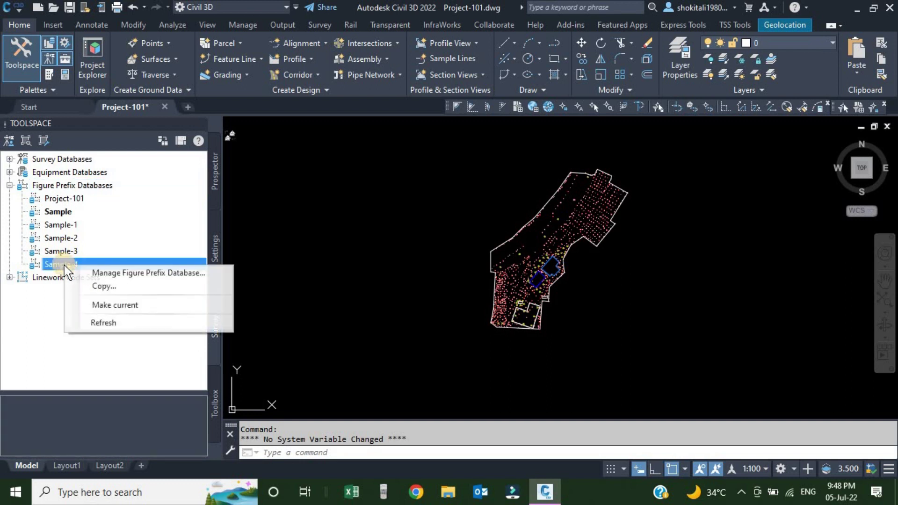
pyautogui.click(123, 273)
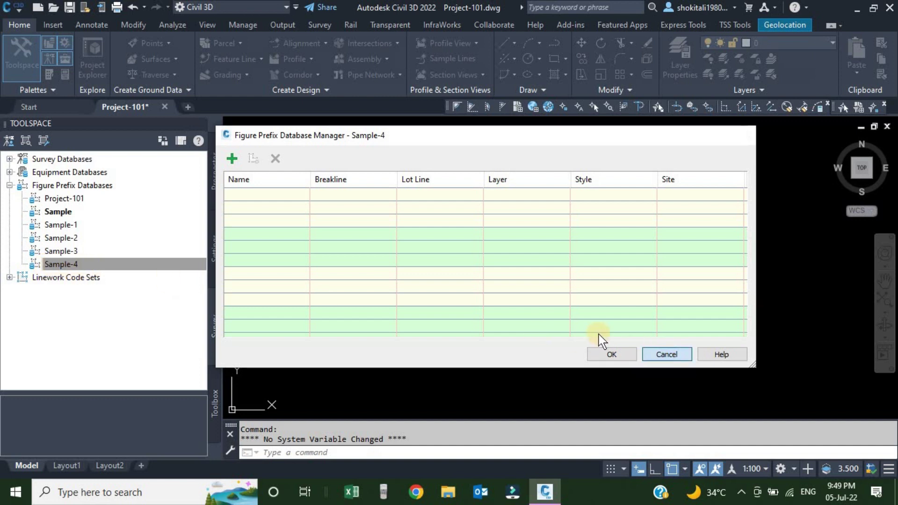
pyautogui.click(608, 354)
# - Check the point description at the boundary's lower corner and add a FENCE prefix to the Sample figure prefix database
pyautogui.scroll(5, 550, 322)
pyautogui.scroll(6, 551, 321)
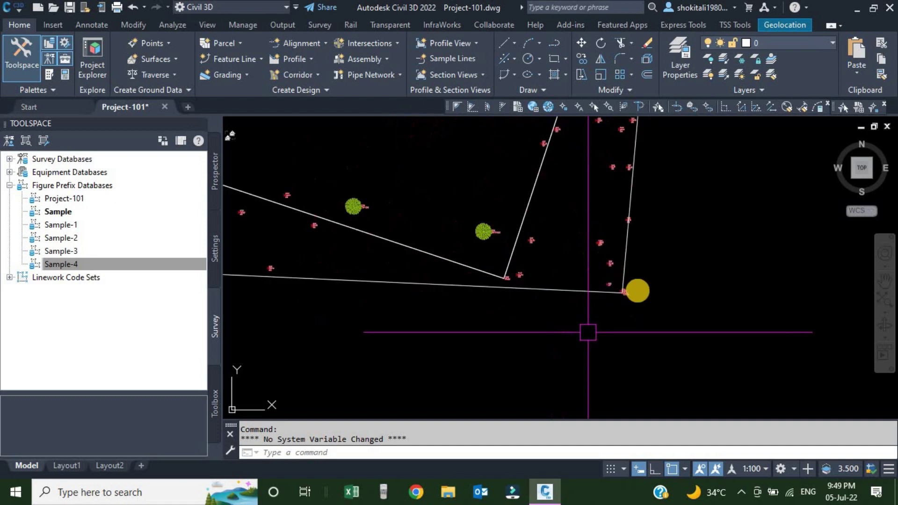
pyautogui.moveTo(555, 299); pyautogui.dragTo(647, 299, button='middle')
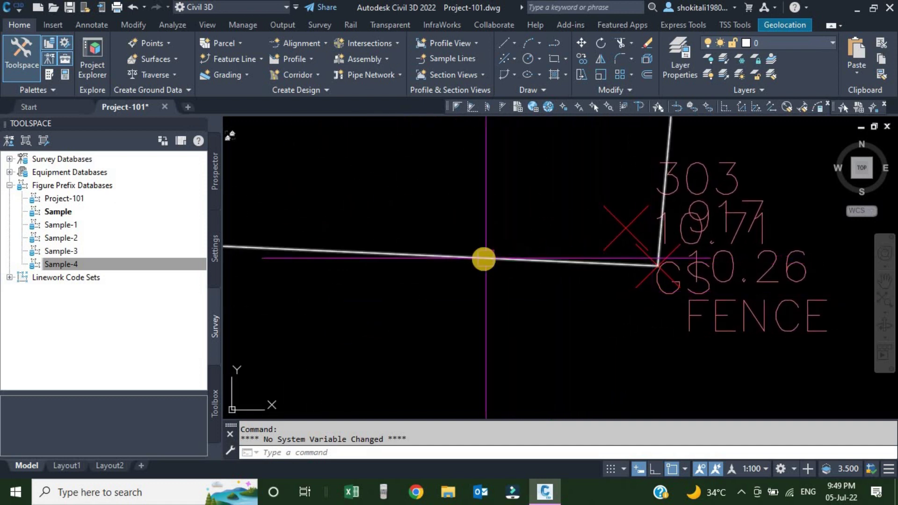
pyautogui.moveTo(584, 298); pyautogui.dragTo(592, 299, button='middle')
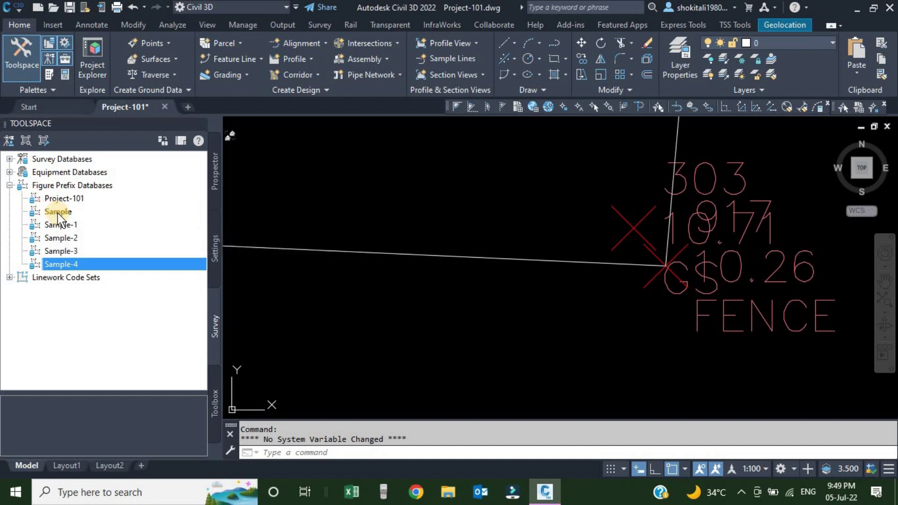
pyautogui.rightClick(72, 213)
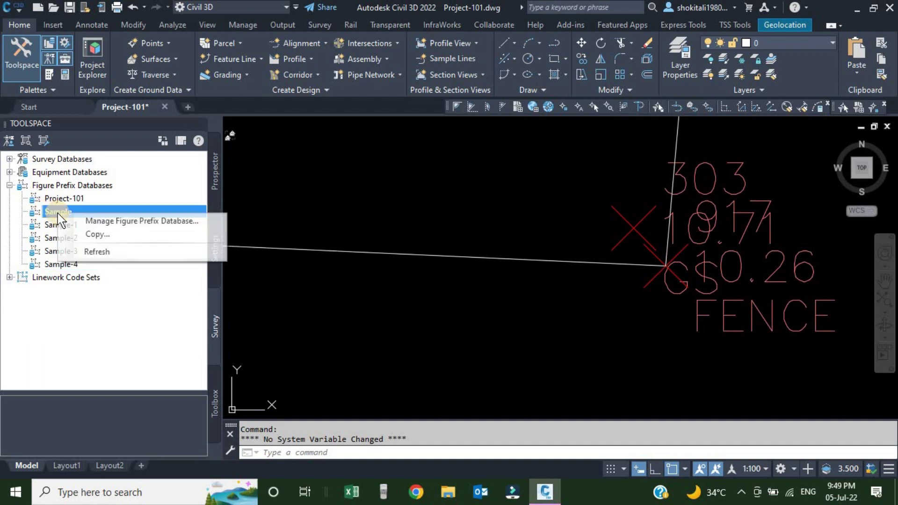
pyautogui.click(116, 222)
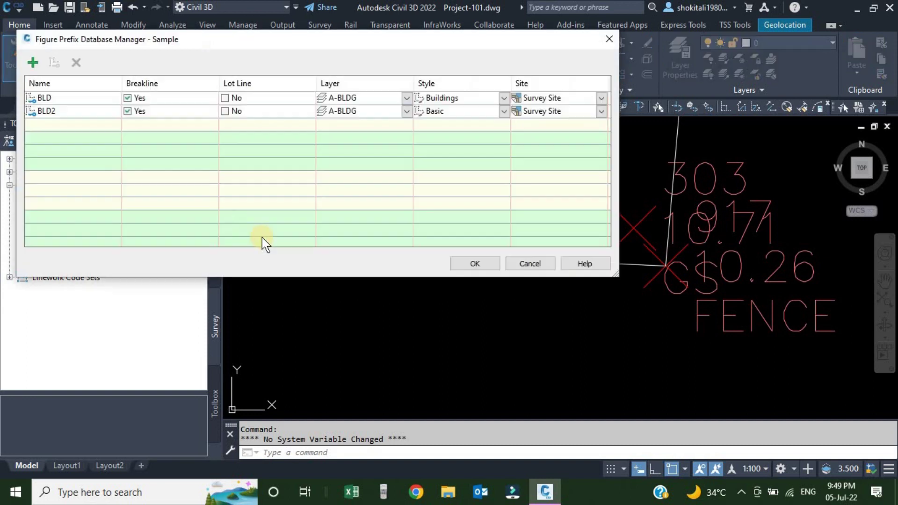
pyautogui.click(240, 74)
pyautogui.moveTo(240, 74); pyautogui.dragTo(236, 190)
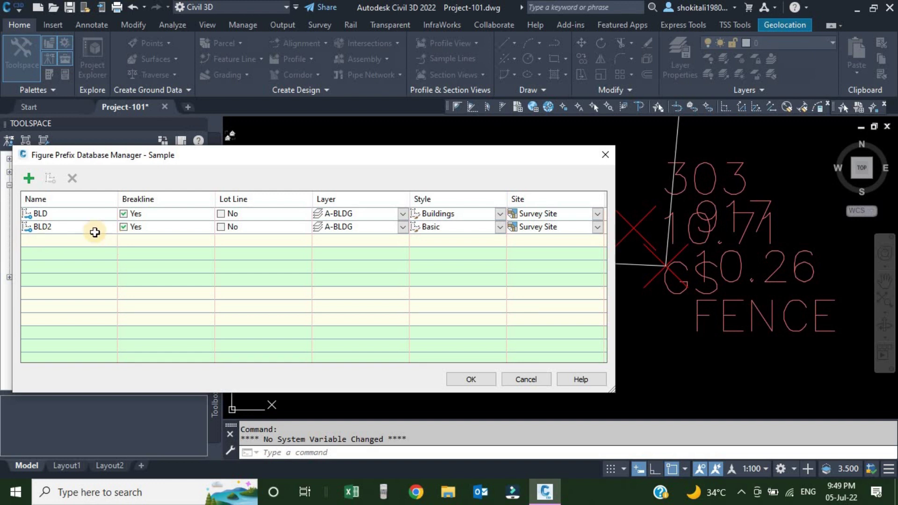
pyautogui.click(29, 179)
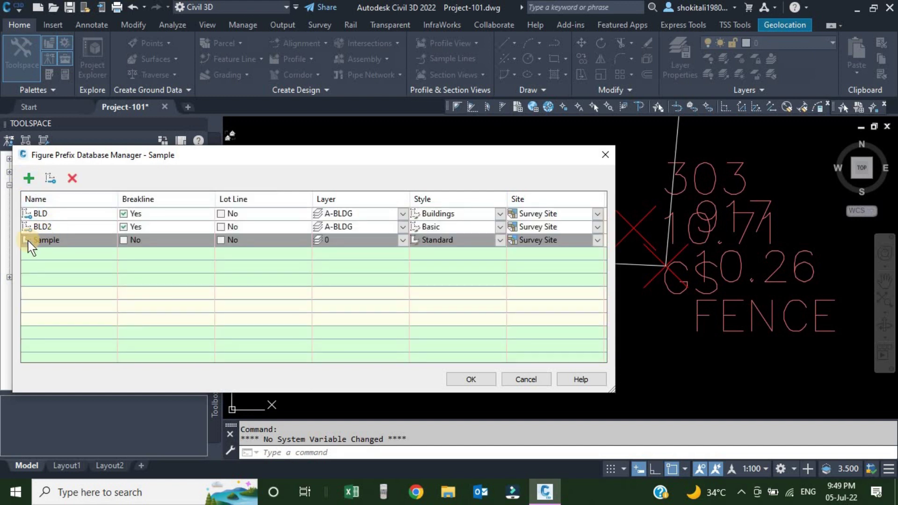
pyautogui.click(66, 240)
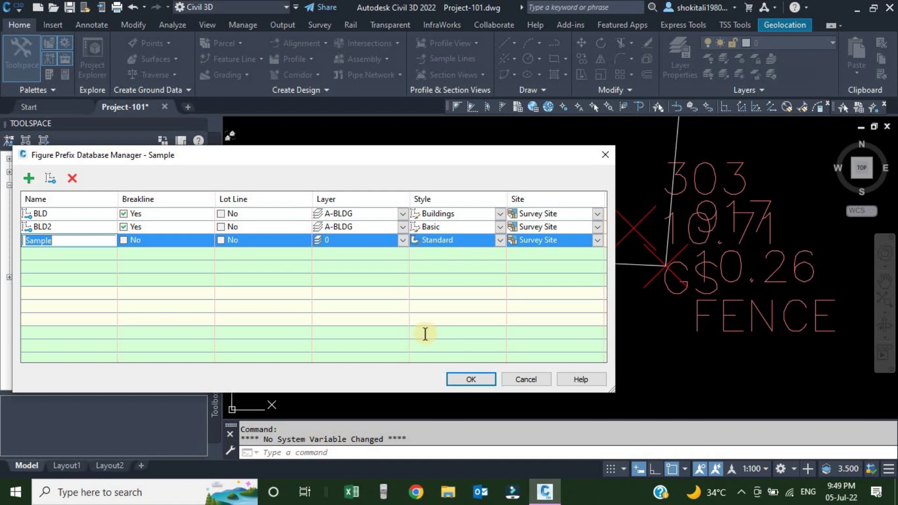
pyautogui.write('FENCE')
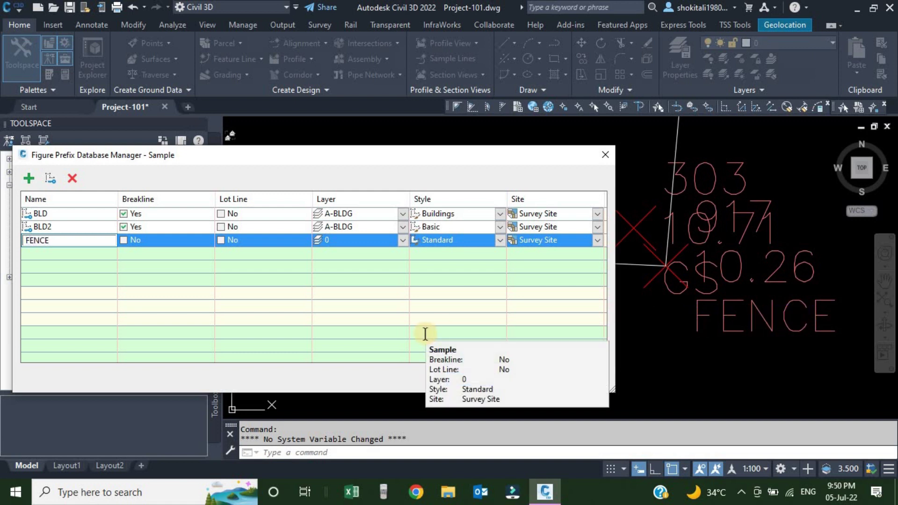
pyautogui.click(206, 281)
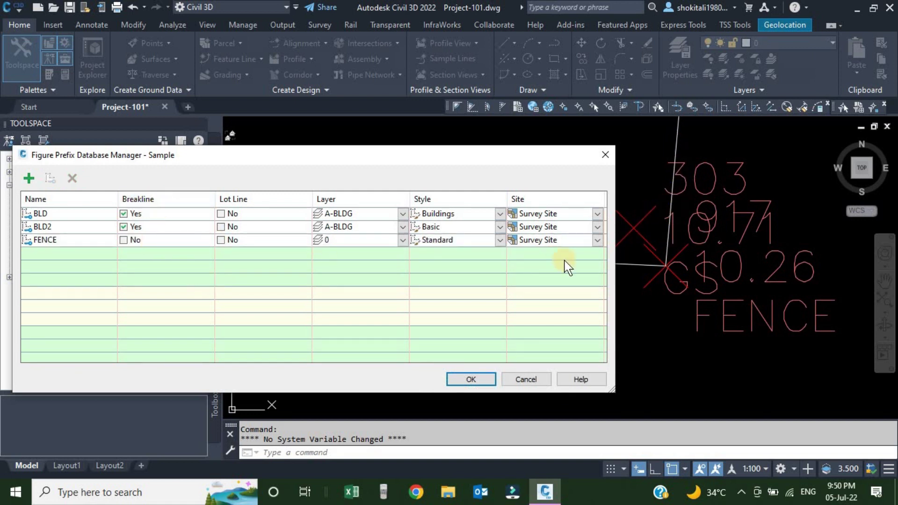
# - Set the FENCE prefix to be a lot line, with Breakline set to No
pyautogui.click(123, 239)
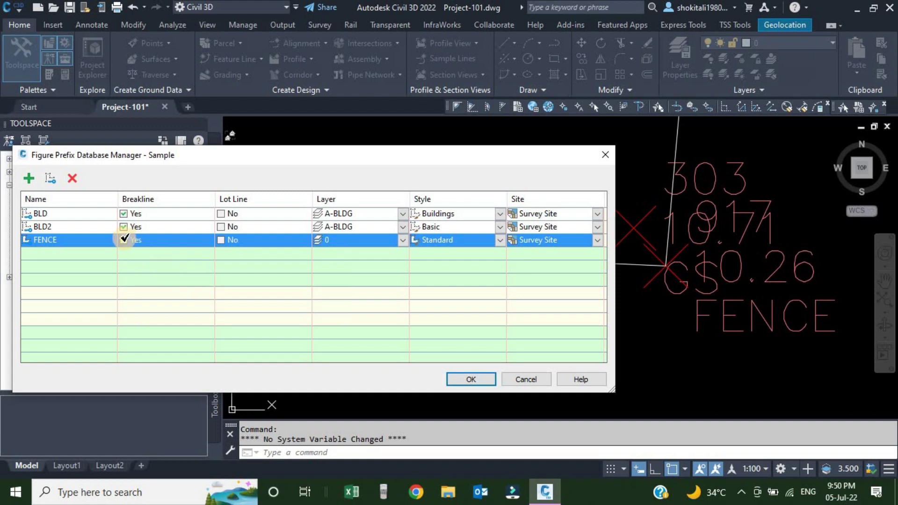
pyautogui.click(123, 239)
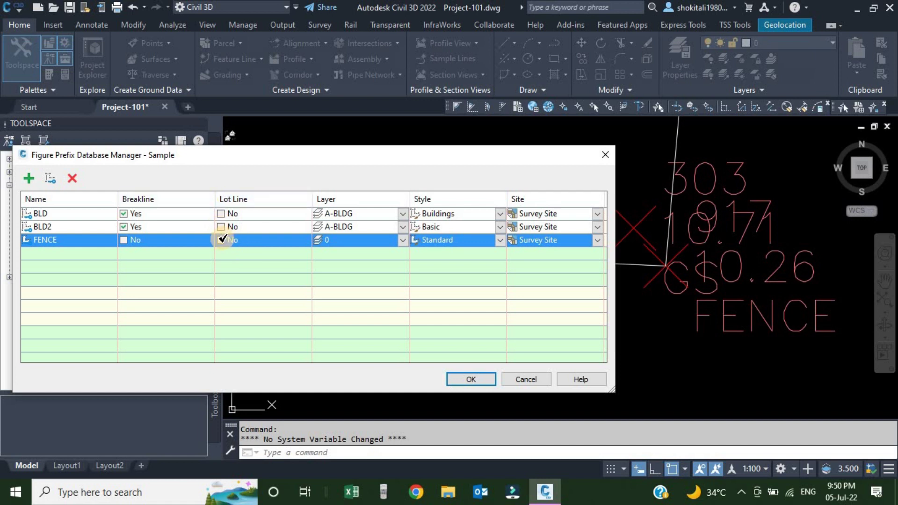
pyautogui.click(222, 239)
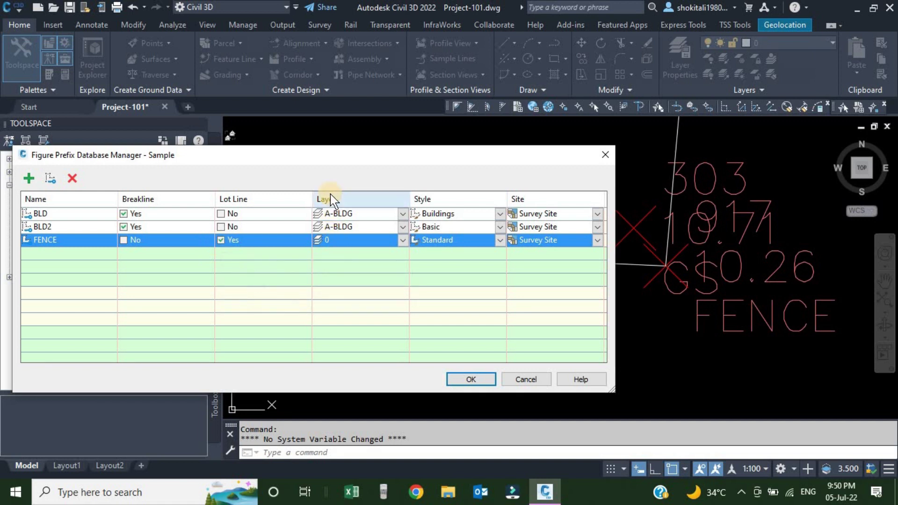
# - Assign the layer C-HYDR-CTCH to the FENCE prefix
pyautogui.click(329, 238)
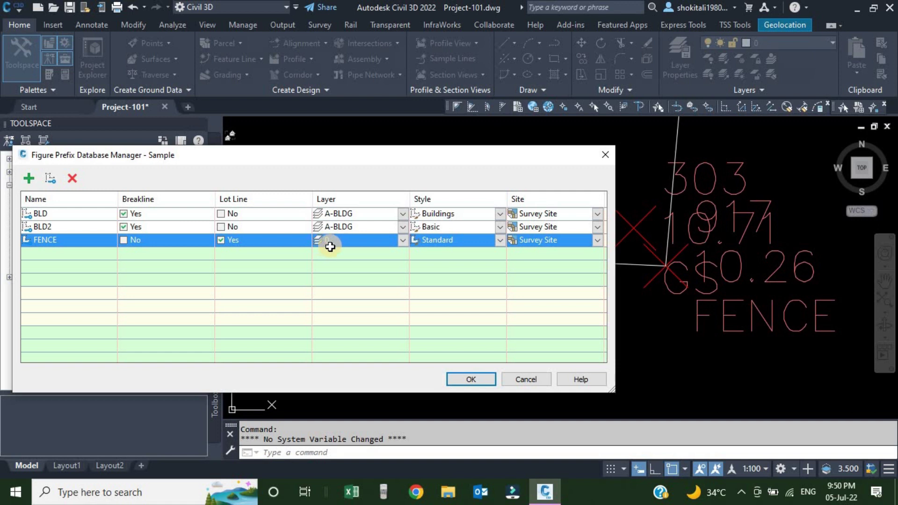
pyautogui.click(403, 242)
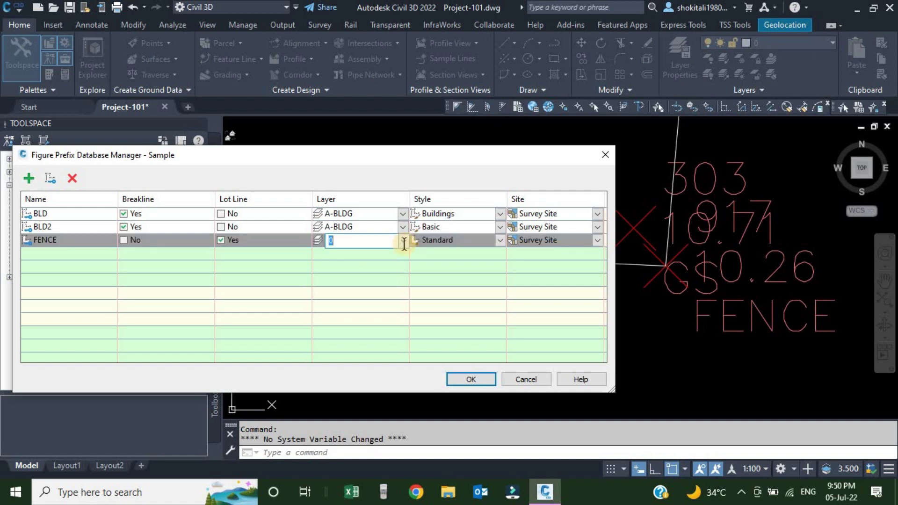
pyautogui.click(403, 242)
pyautogui.click(404, 243)
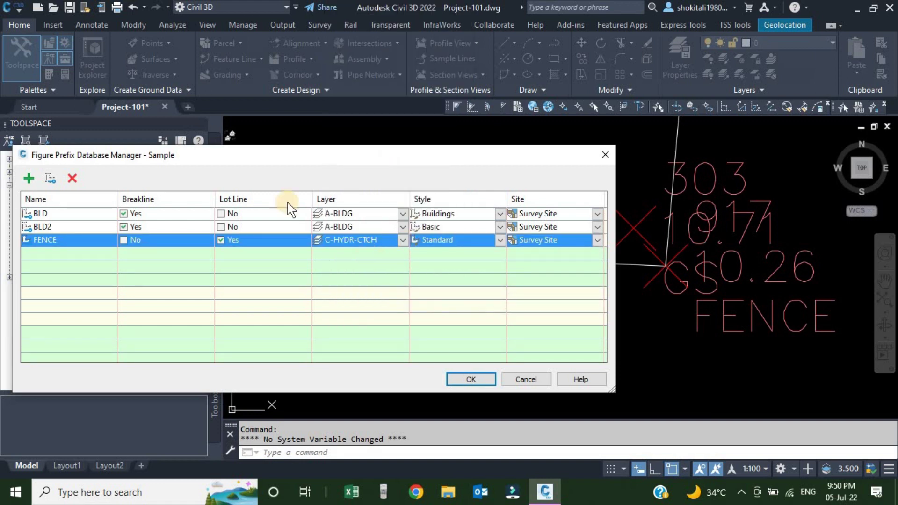
pyautogui.moveTo(249, 157); pyautogui.dragTo(286, 7)
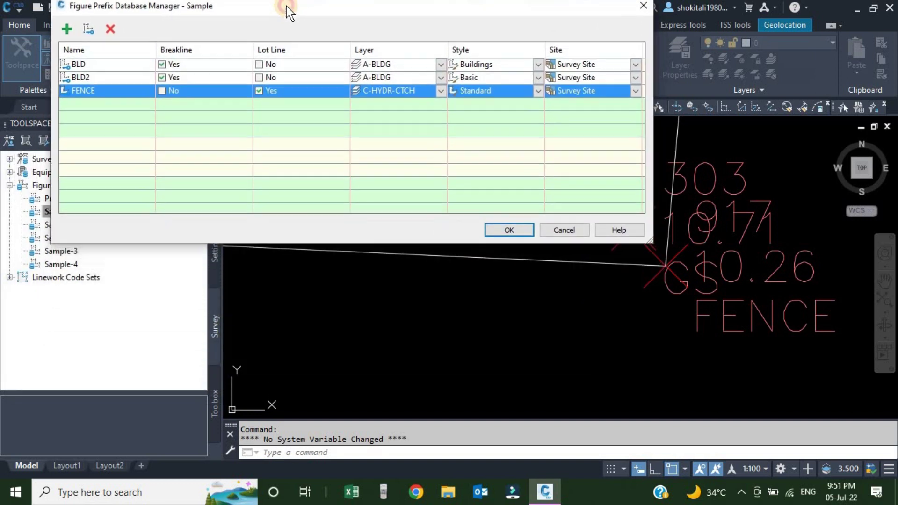
# - Change the FENCE prefix's layer to V-SITE-FENCE
pyautogui.click(441, 96)
pyautogui.click(440, 96)
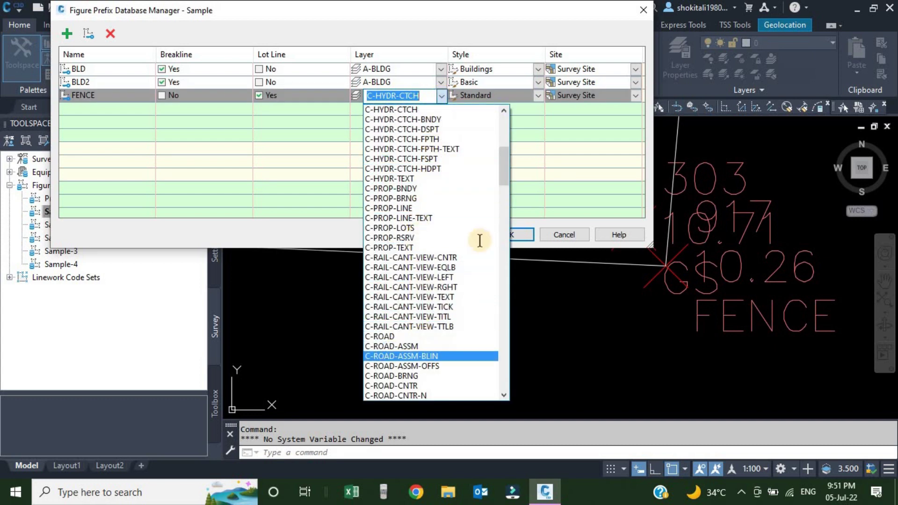
pyautogui.moveTo(503, 157); pyautogui.dragTo(507, 377)
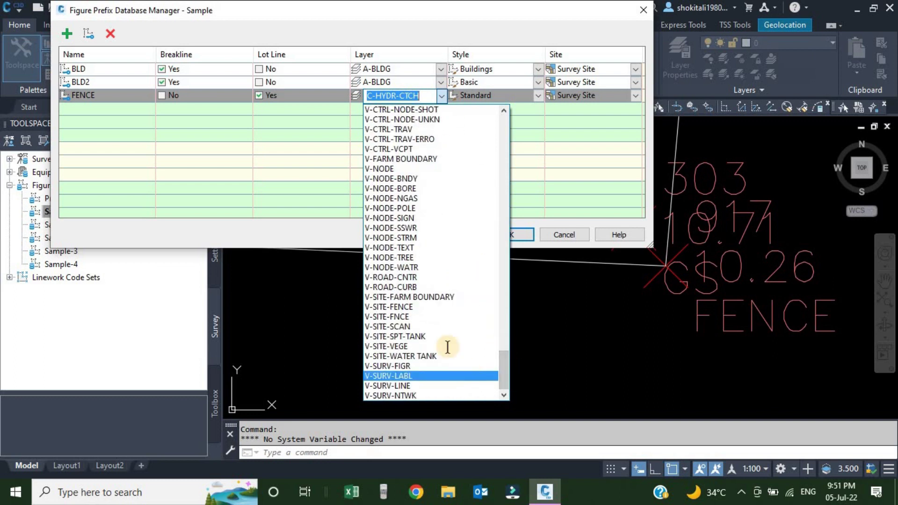
pyautogui.click(409, 307)
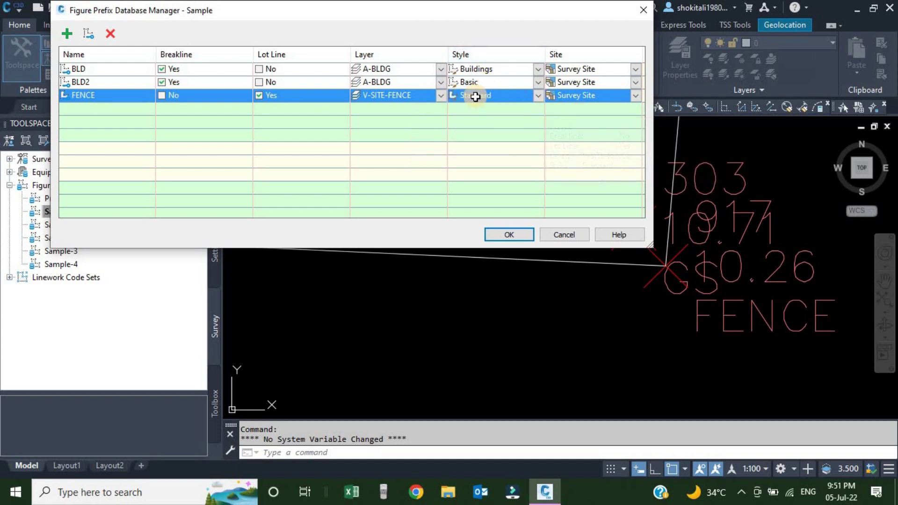
# - Give the FENCE prefix the Fences style and Survey Site, and save the Sample figure prefix database
pyautogui.click(538, 96)
pyautogui.click(538, 96)
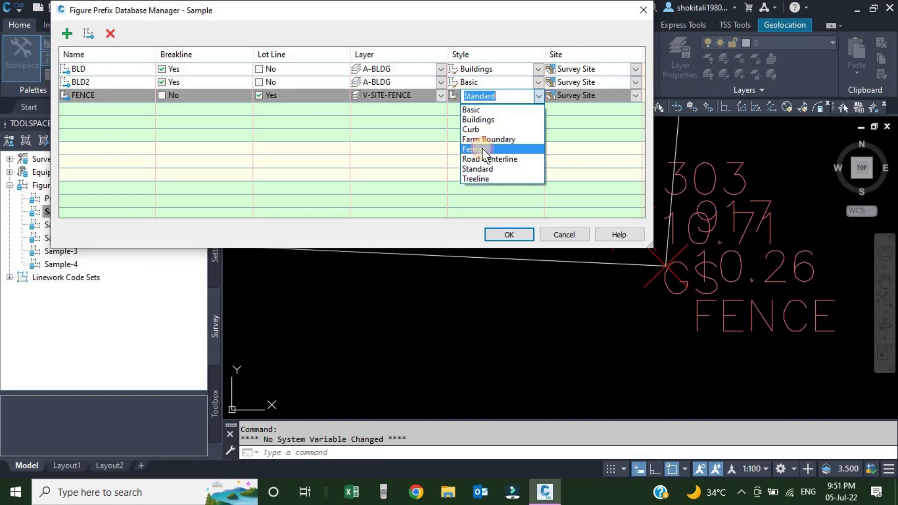
pyautogui.click(481, 150)
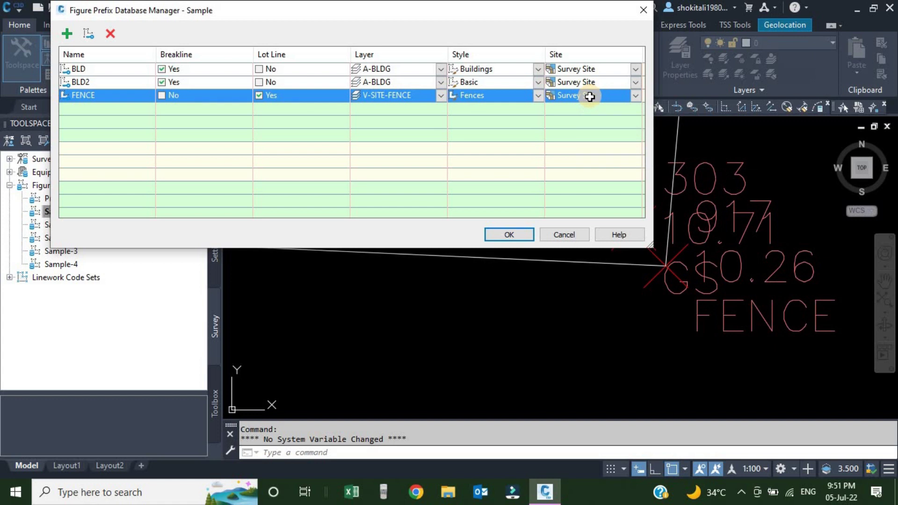
pyautogui.click(636, 96)
pyautogui.click(636, 96)
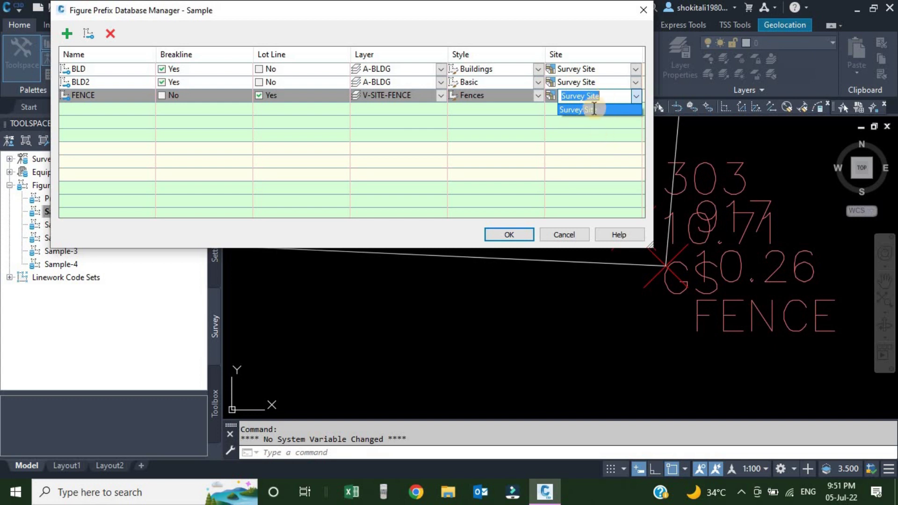
pyautogui.click(578, 109)
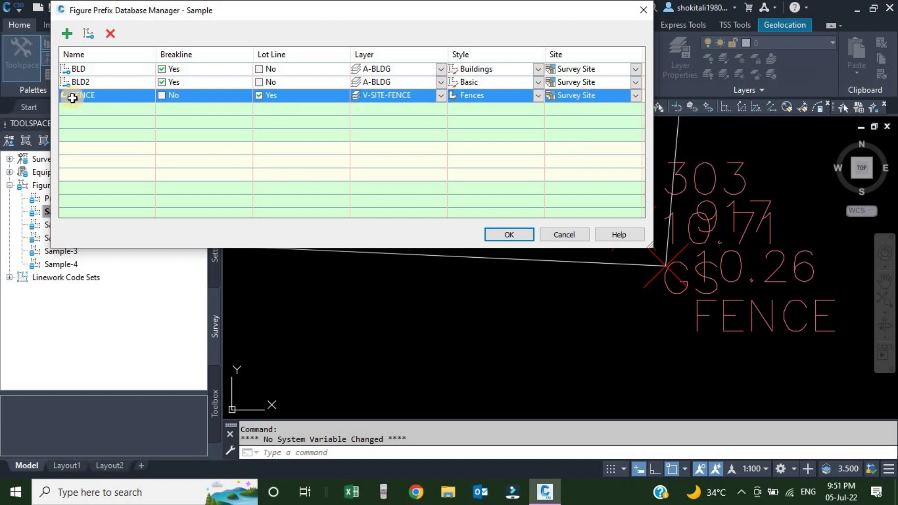
pyautogui.click(509, 235)
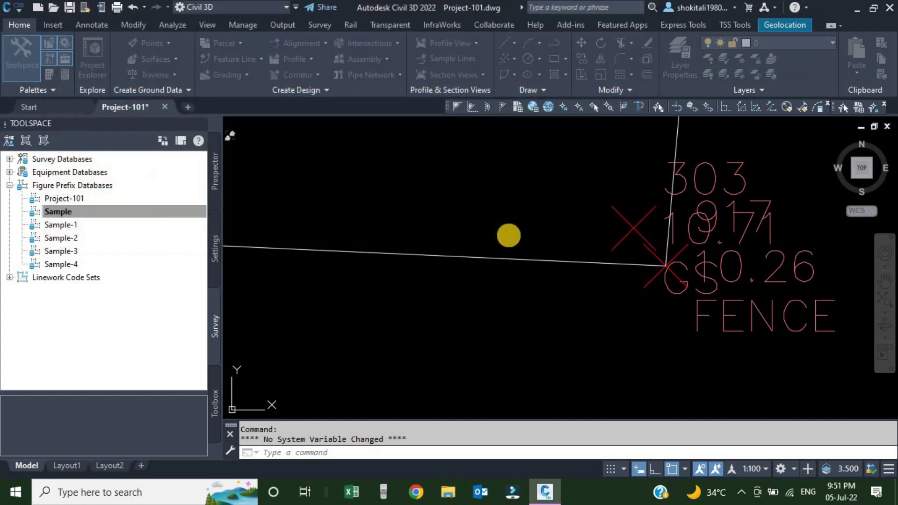
# - Check the point description at the inner boundary's corner and add a FARM prefix to the Sample figure prefix database
pyautogui.scroll(-5, 512, 274)
pyautogui.moveTo(511, 274)
pyautogui.mouseDown(button='middle')
pyautogui.moveTo(433, 244)
pyautogui.moveTo(533, 269)
pyautogui.moveTo(468, 255)
pyautogui.moveTo(588, 244)
pyautogui.moveTo(733, 343)
pyautogui.mouseUp(button='middle')
pyautogui.scroll(4, 469, 254)
pyautogui.click(60, 215)
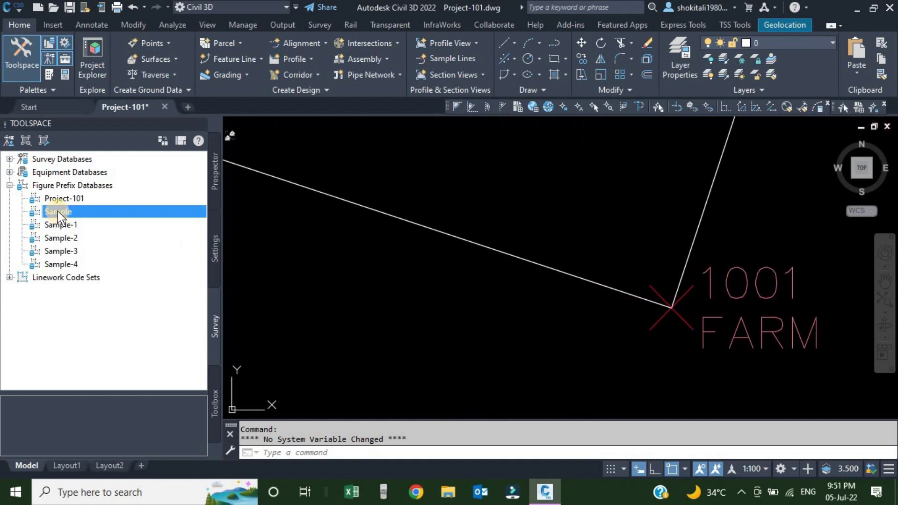
pyautogui.rightClick(57, 212)
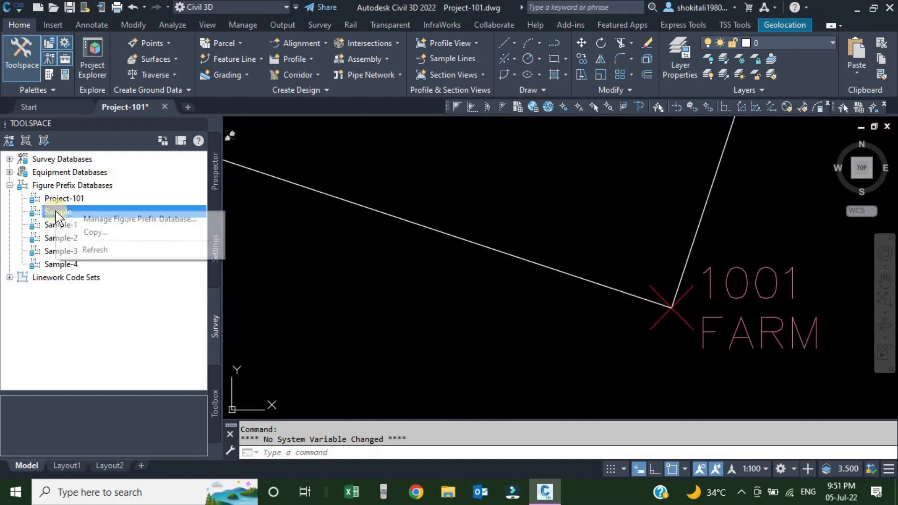
pyautogui.click(107, 220)
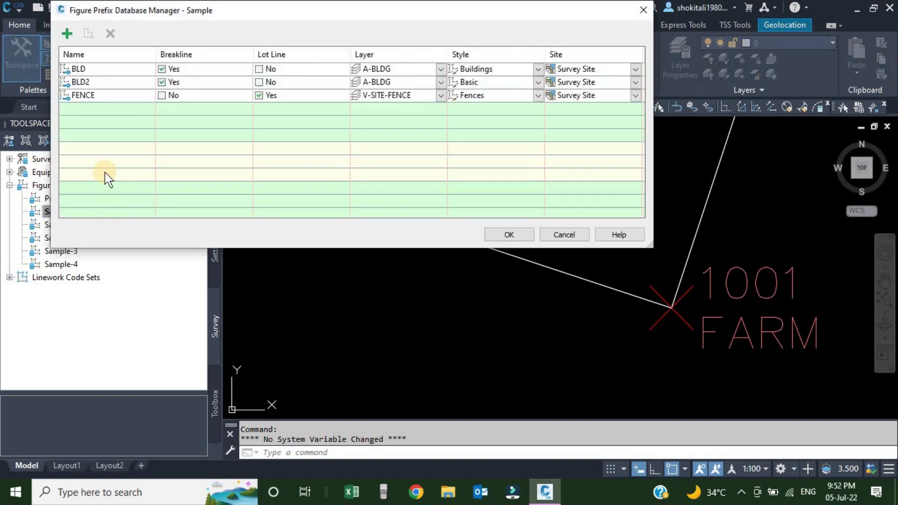
pyautogui.click(67, 34)
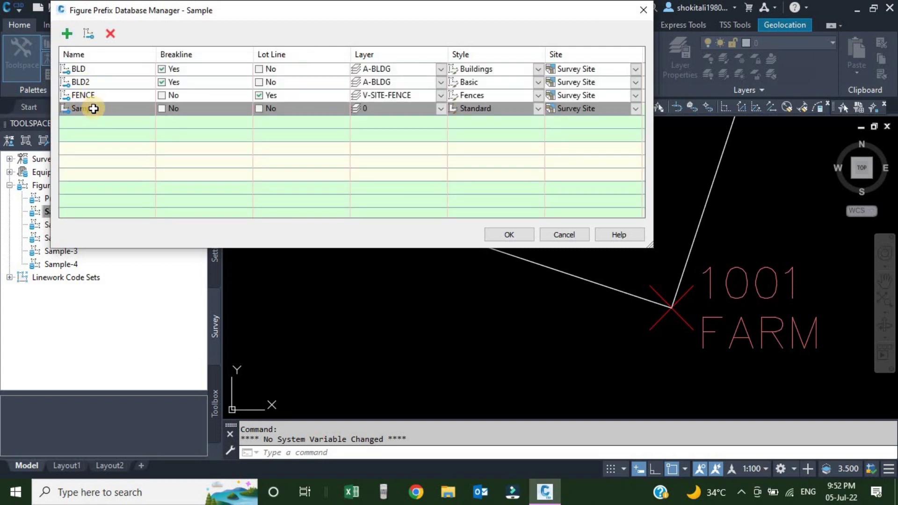
pyautogui.moveTo(140, 9); pyautogui.dragTo(128, 77)
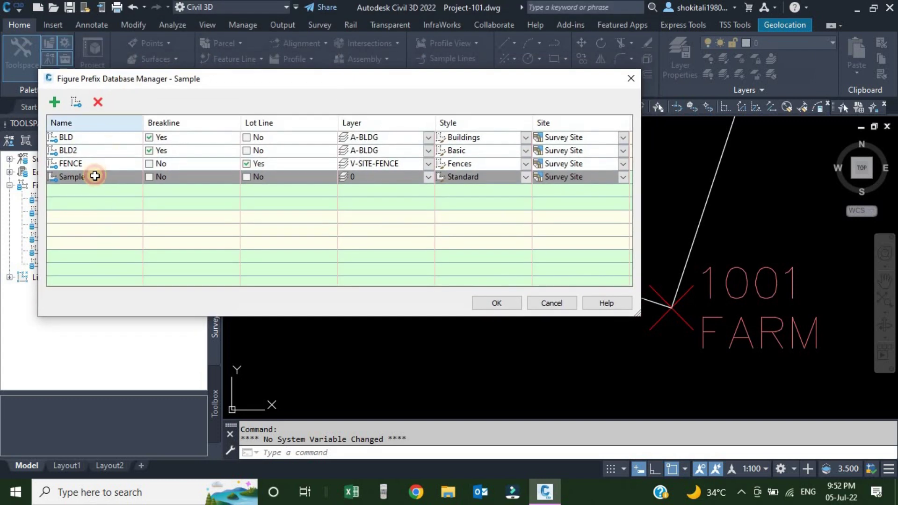
pyautogui.click(93, 178)
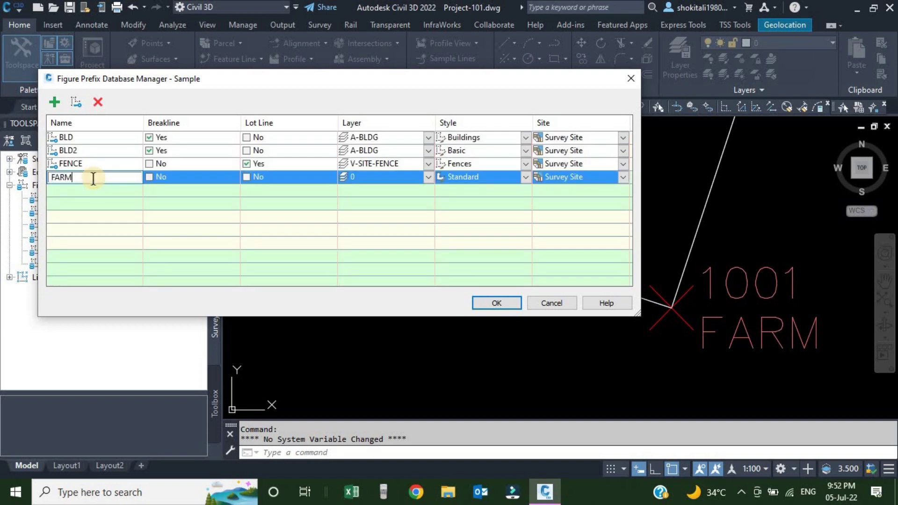
pyautogui.click(157, 192)
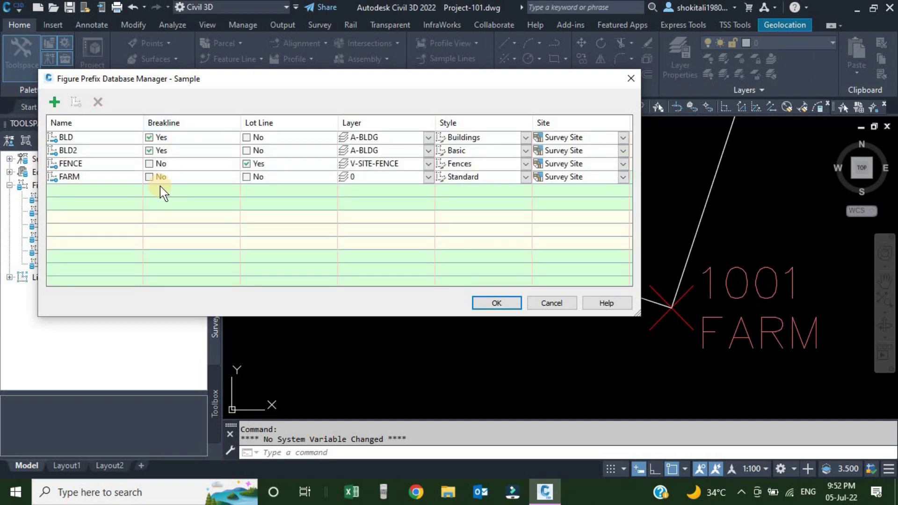
# - Assign the layer V-SITE-FARM BOUNDARY to the FARM prefix, with Breakline and Lot Line set to No
pyautogui.click(150, 136)
pyautogui.click(151, 177)
pyautogui.click(248, 178)
pyautogui.moveTo(382, 78); pyautogui.dragTo(425, 9)
pyautogui.click(472, 109)
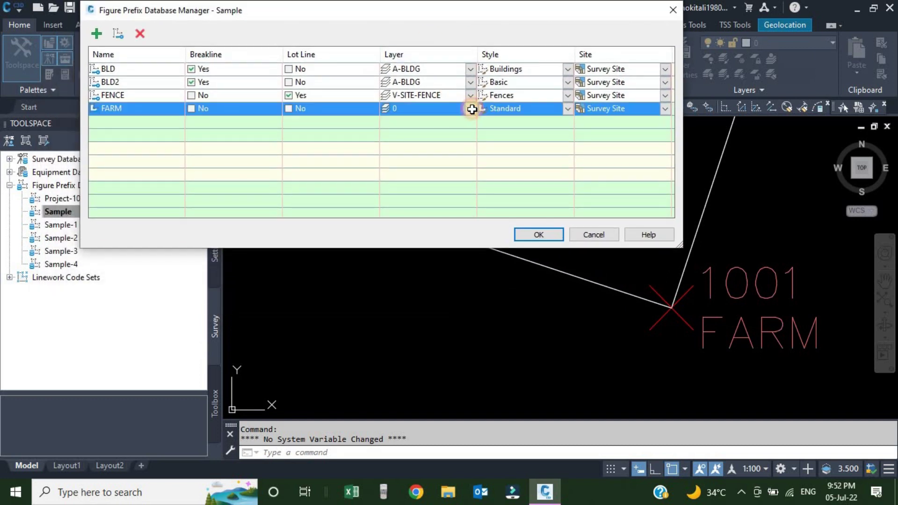
pyautogui.click(471, 109)
pyautogui.click(470, 108)
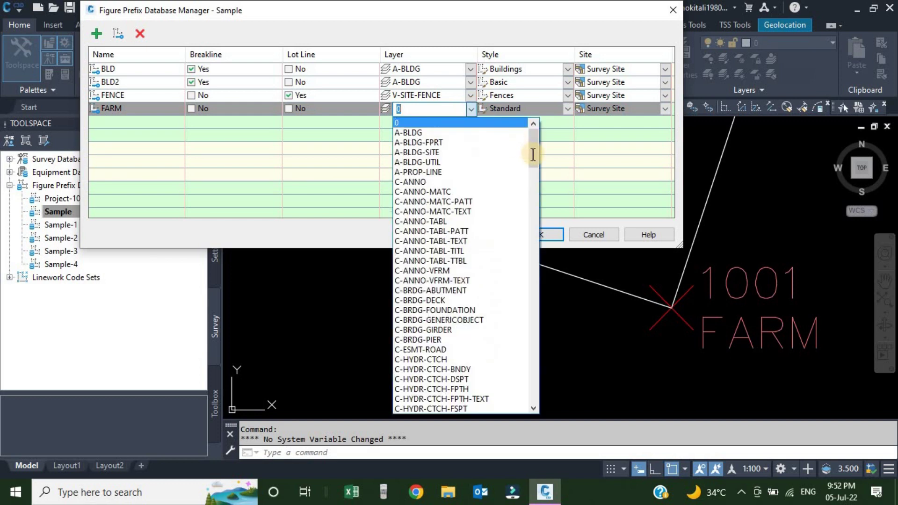
pyautogui.moveTo(532, 138); pyautogui.dragTo(537, 398)
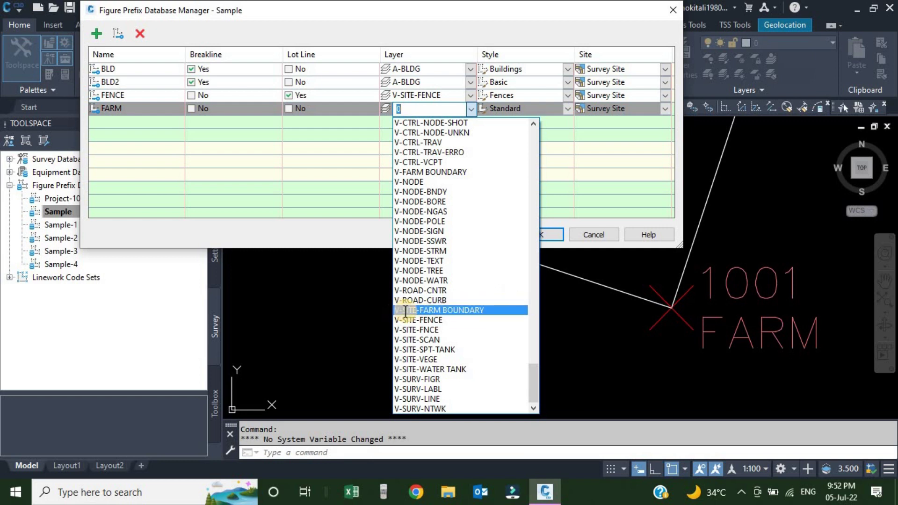
pyautogui.click(484, 311)
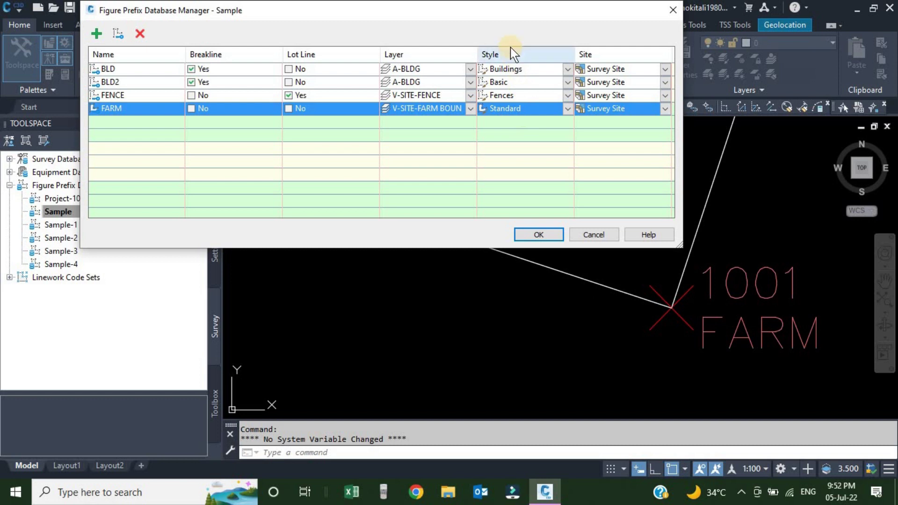
# - Set the FARM prefix's style to Farm Boundary and save the Sample figure prefix database
pyautogui.click(568, 109)
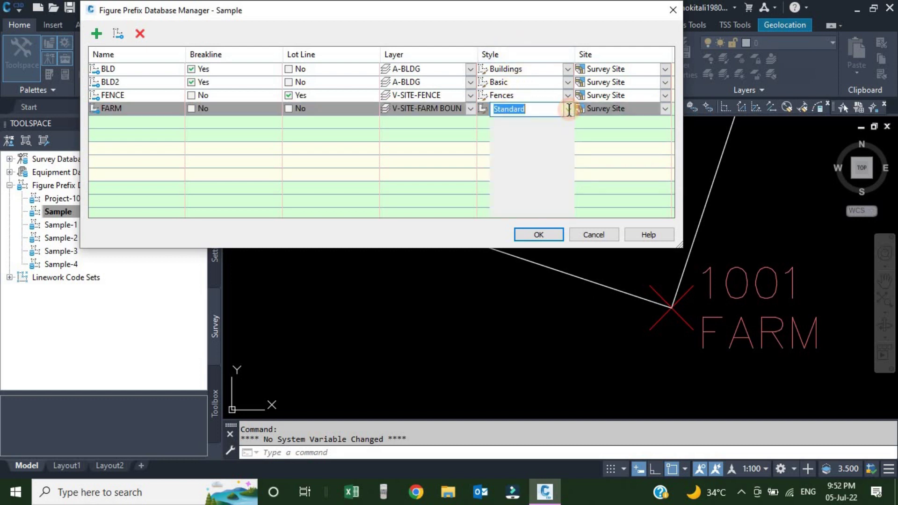
pyautogui.click(568, 109)
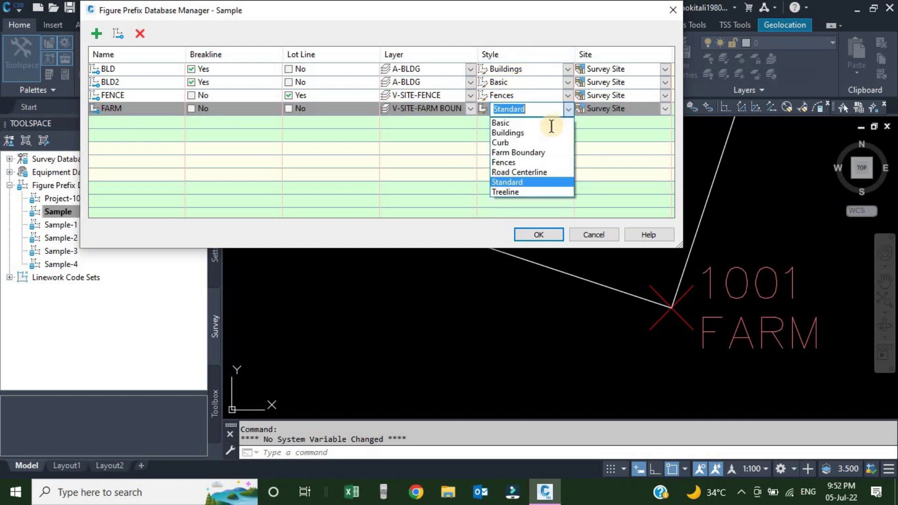
pyautogui.click(532, 152)
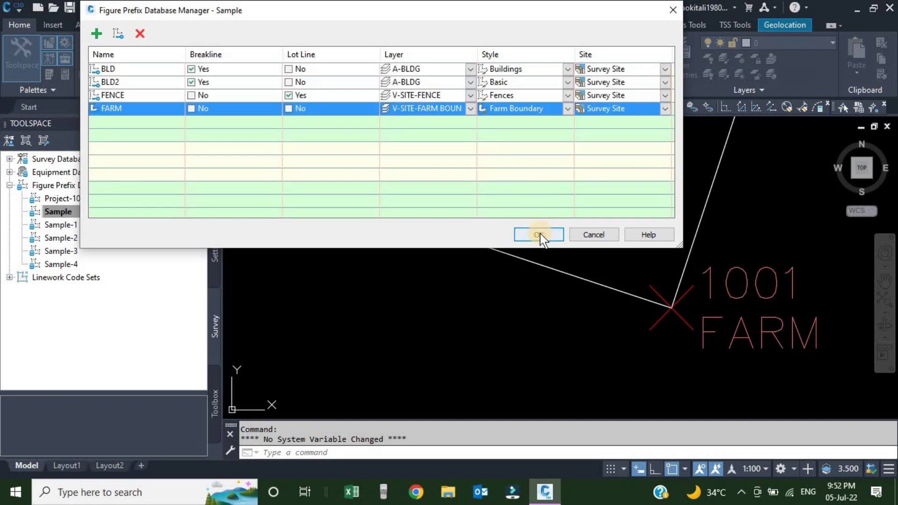
pyautogui.click(539, 234)
# - Check the point descriptions at the two rectangular outlines and add a WT prefix to the Sample figure prefix database
pyautogui.scroll(-10, 467, 271)
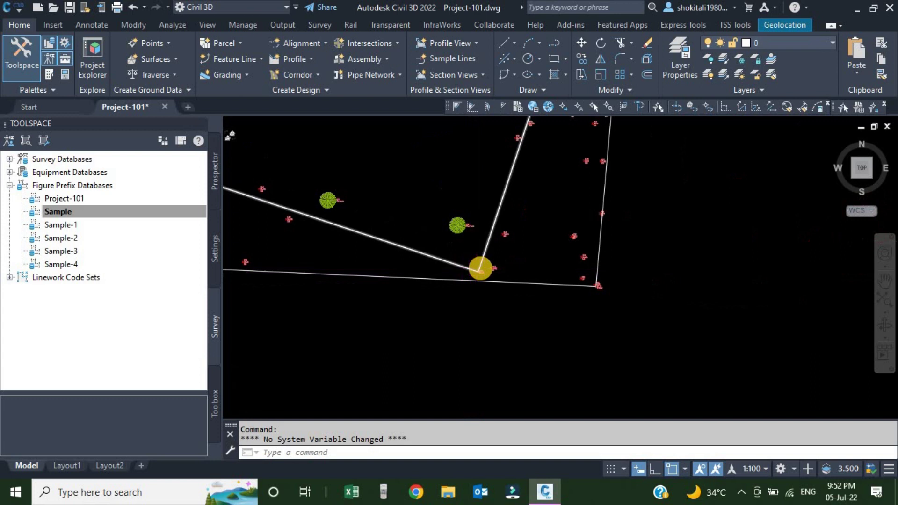
pyautogui.scroll(10, 457, 303)
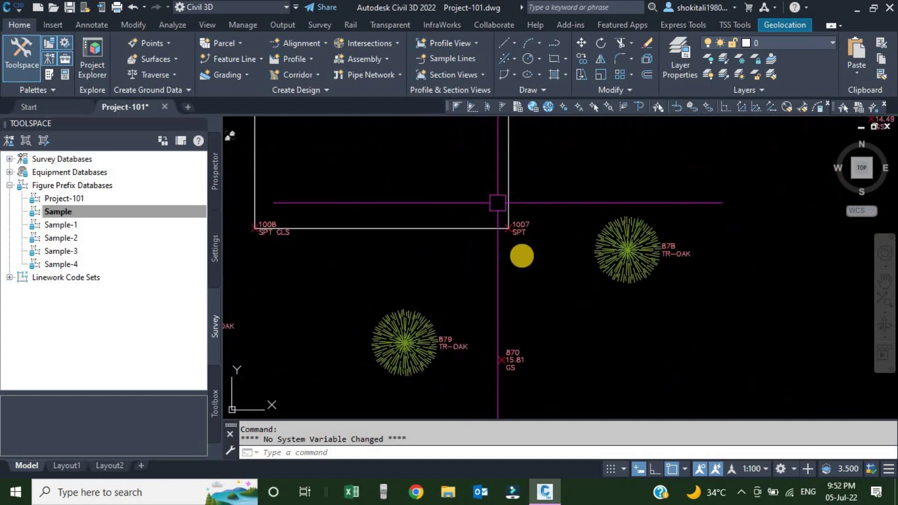
pyautogui.scroll(-6, 483, 224)
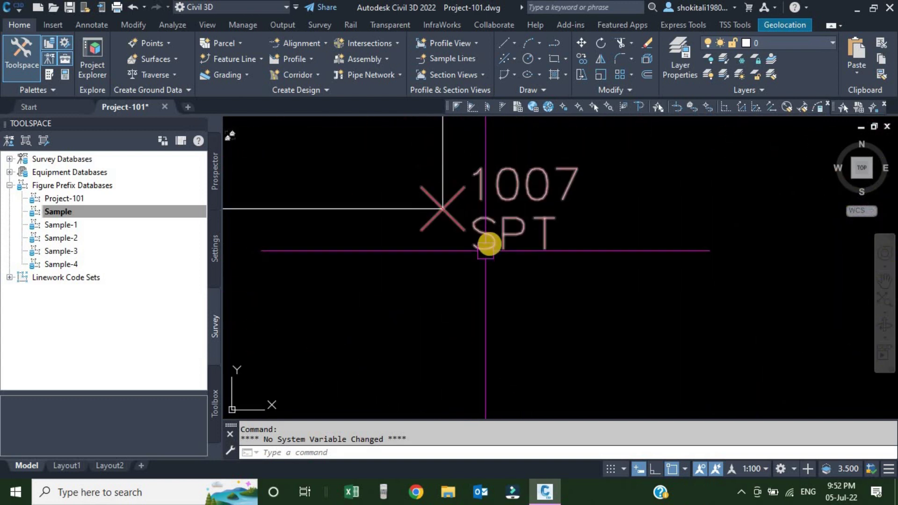
pyautogui.scroll(10, 512, 255)
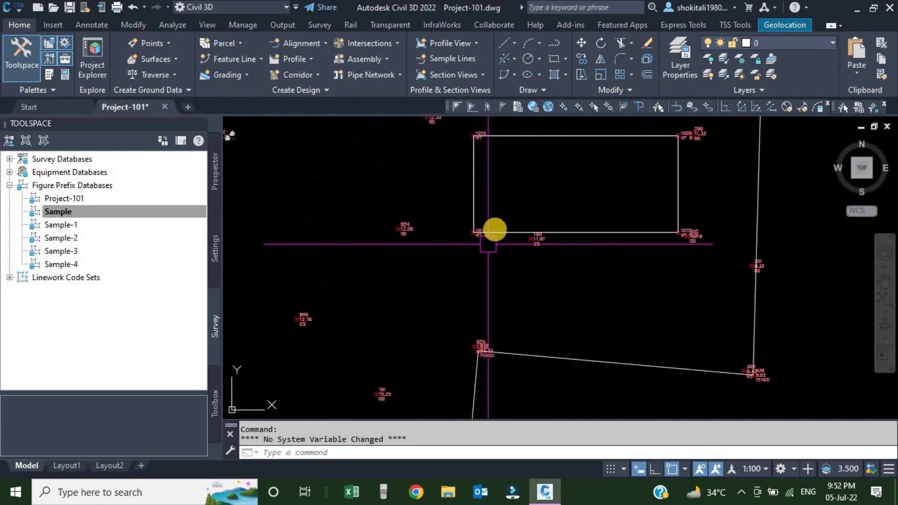
pyautogui.scroll(-7, 517, 228)
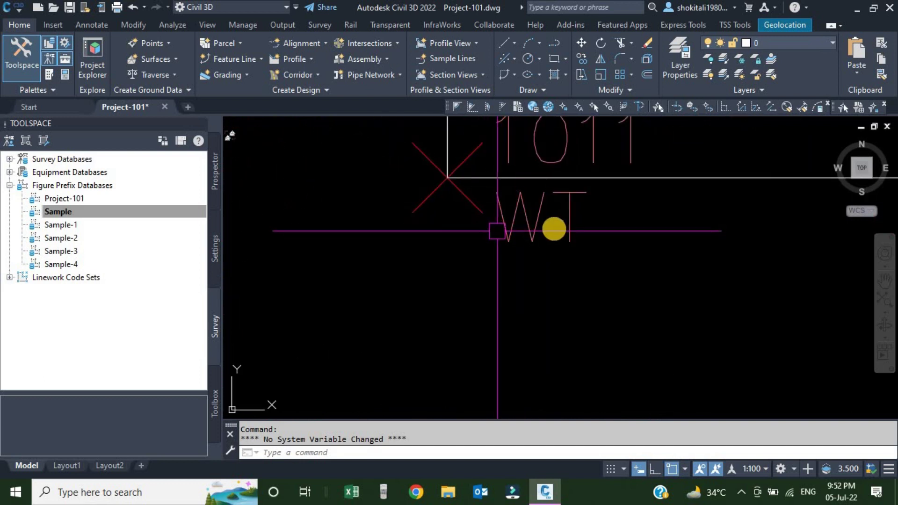
pyautogui.scroll(-3, 549, 239)
pyautogui.click(60, 212)
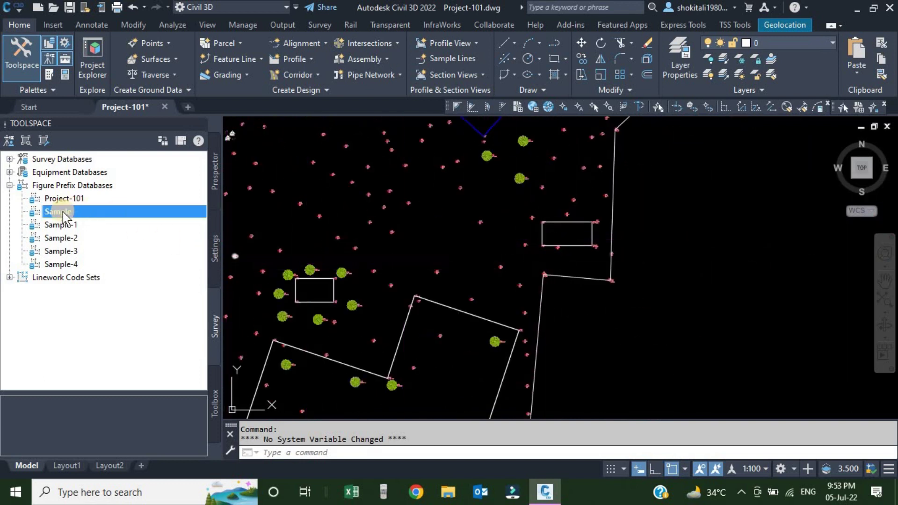
pyautogui.rightClick(63, 212)
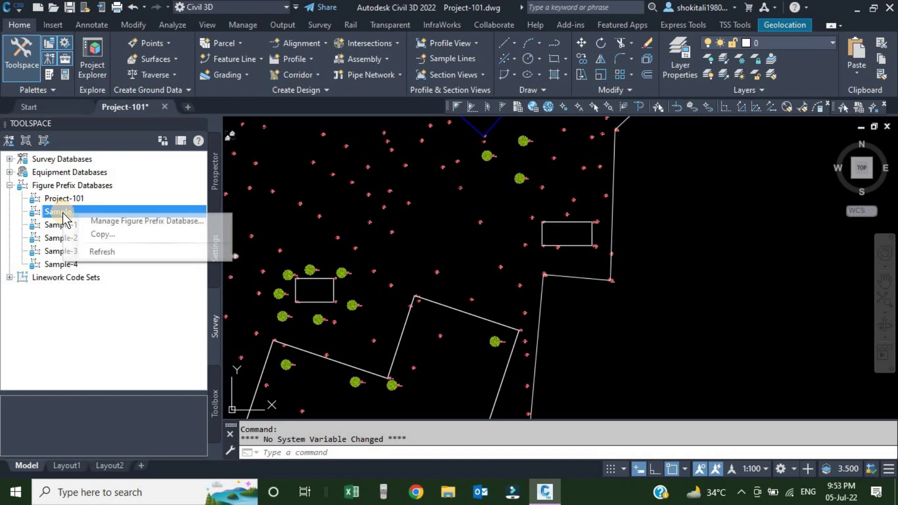
pyautogui.click(112, 220)
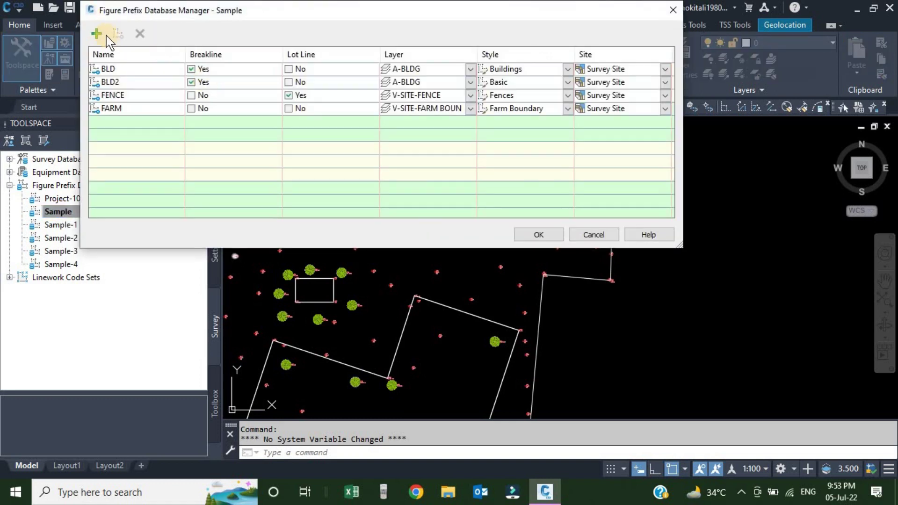
pyautogui.moveTo(154, 12); pyautogui.dragTo(295, 12)
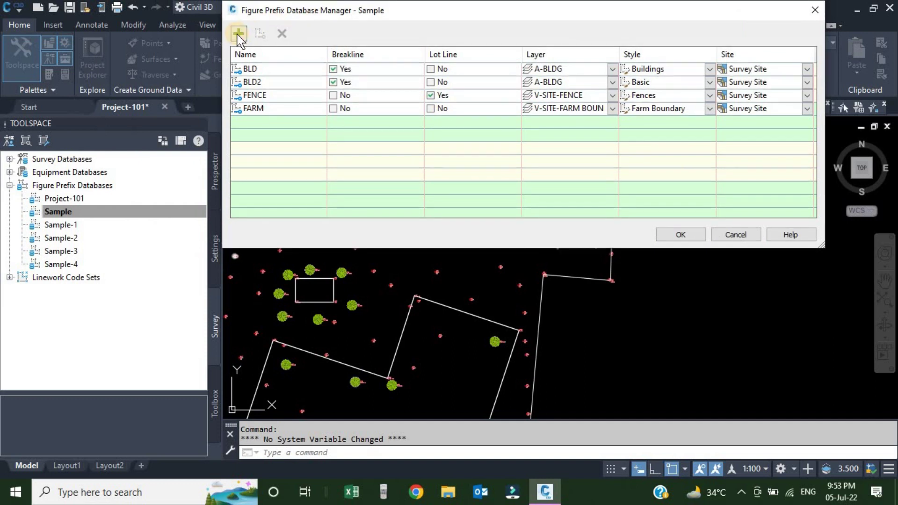
pyautogui.click(238, 34)
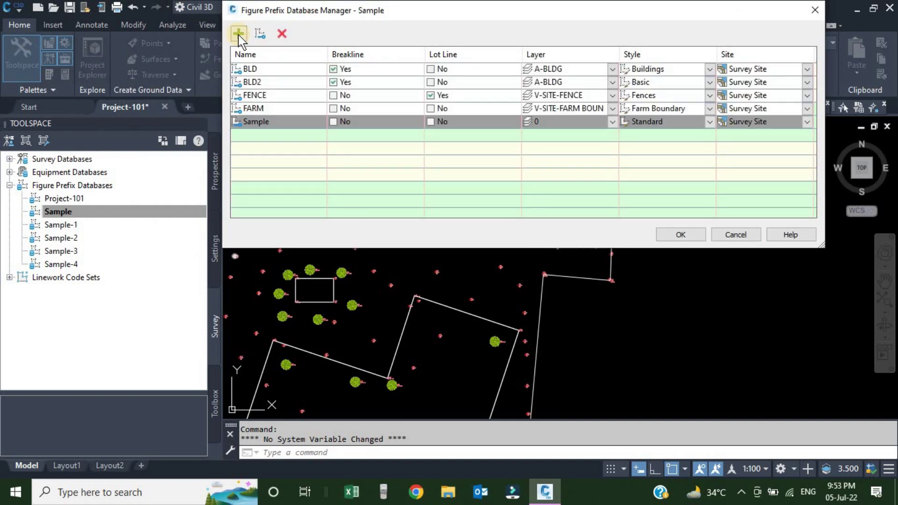
pyautogui.click(279, 121)
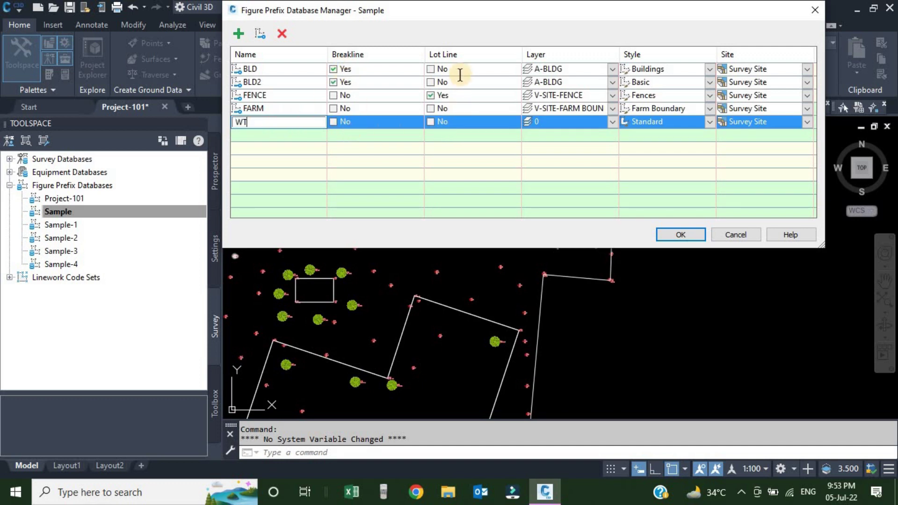
pyautogui.press('Return')
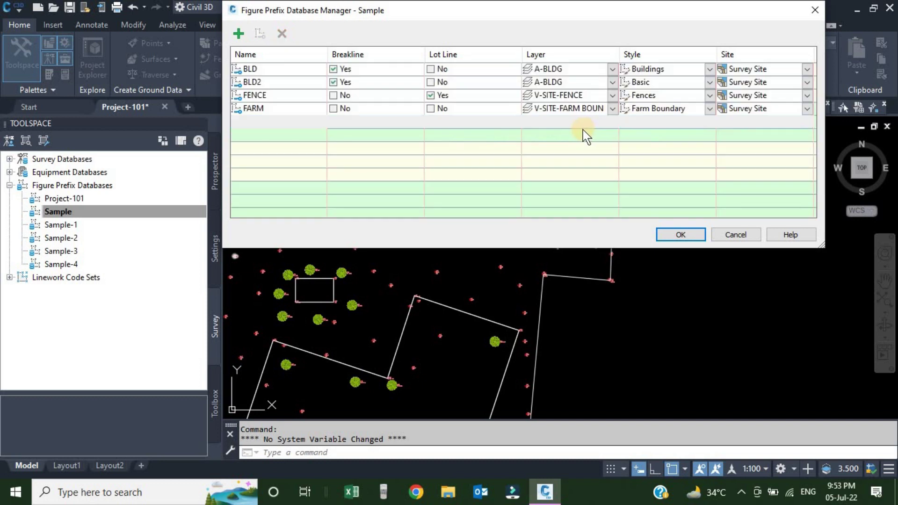
# - Assign the layer V-SITE-WATER TANK and the style Basic to the WT prefix
pyautogui.click(612, 121)
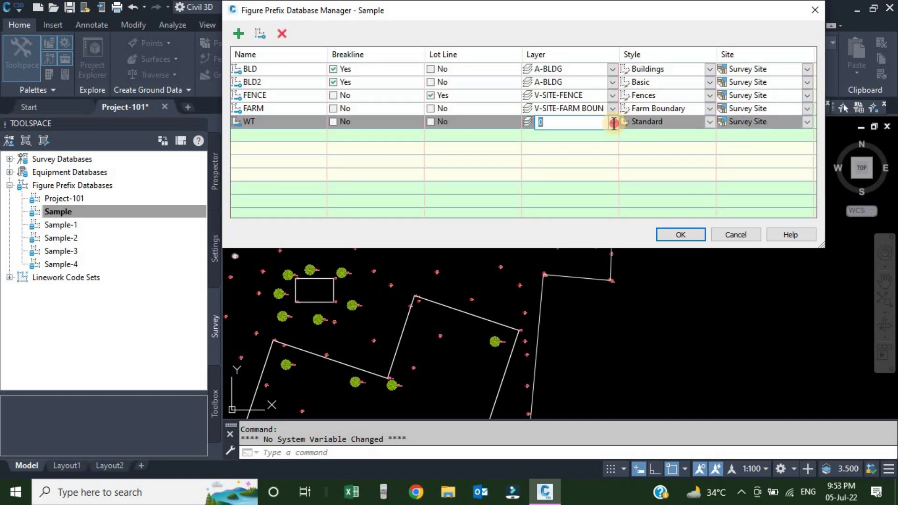
pyautogui.click(612, 122)
pyautogui.scroll(-5, 673, 249)
pyautogui.scroll(-15, 673, 248)
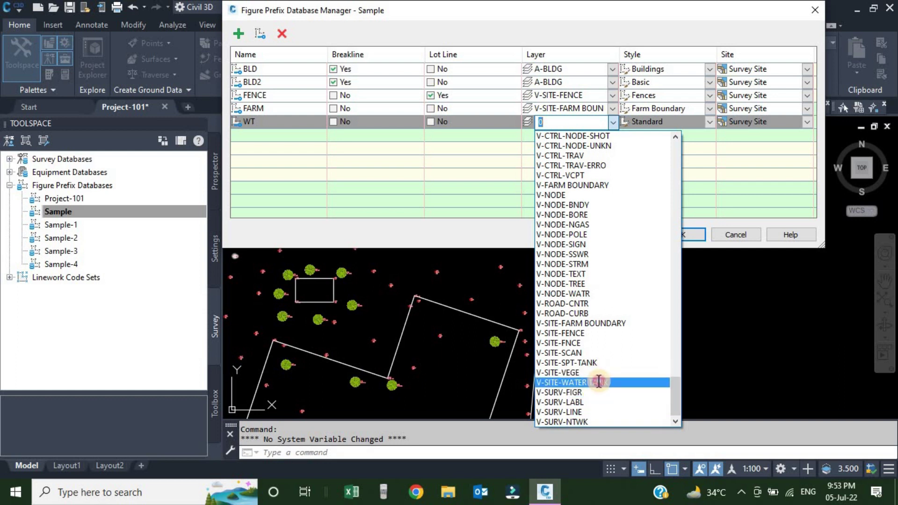
pyautogui.click(598, 382)
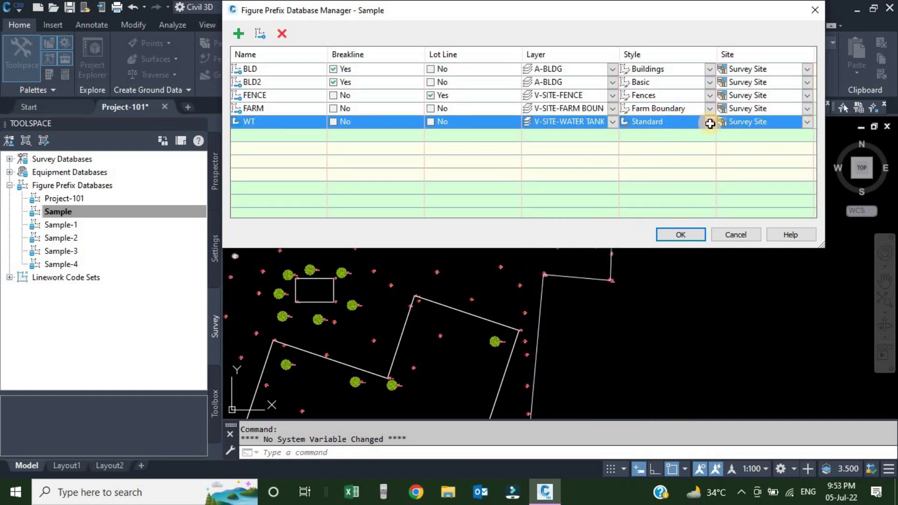
pyautogui.click(709, 121)
pyautogui.click(709, 122)
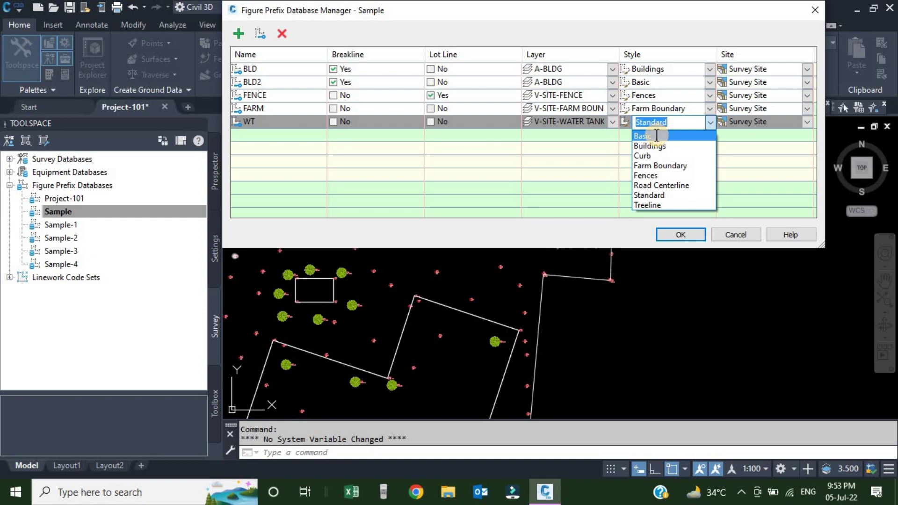
pyautogui.click(656, 136)
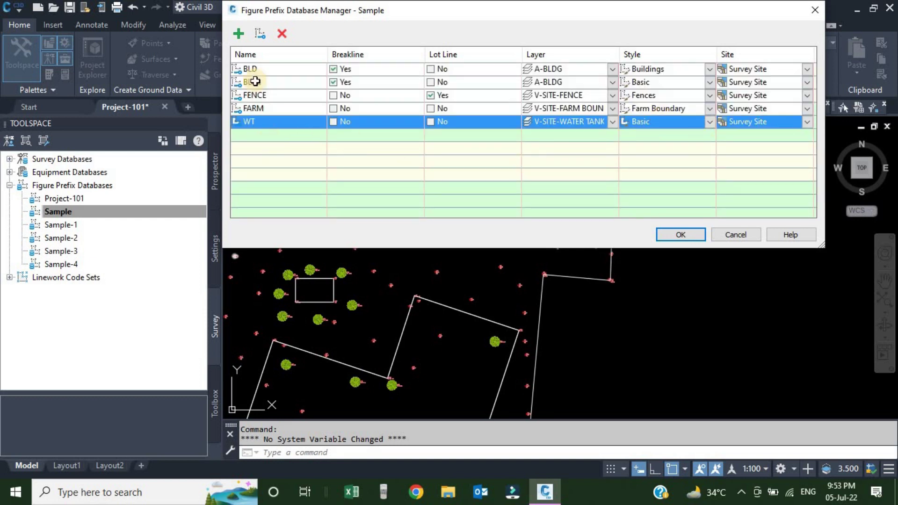
# - Add an SPT prefix to the Sample figure prefix database
pyautogui.click(239, 33)
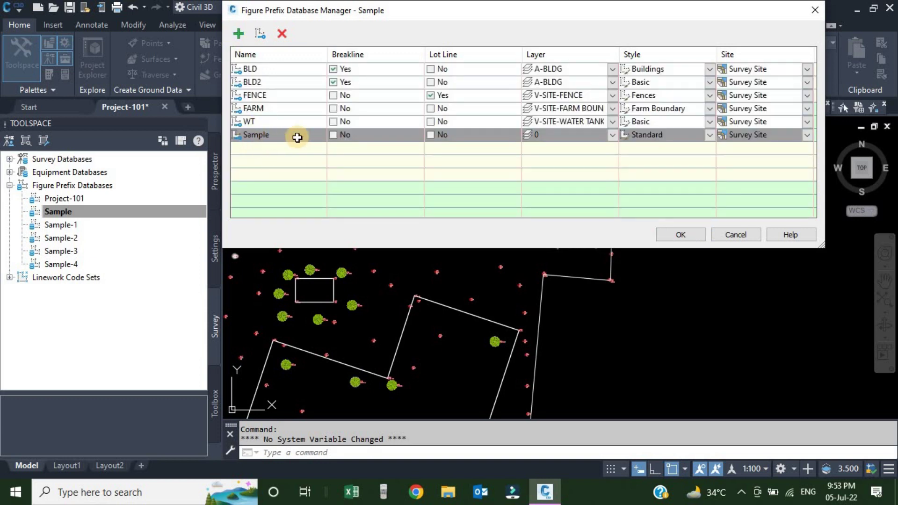
pyautogui.click(282, 135)
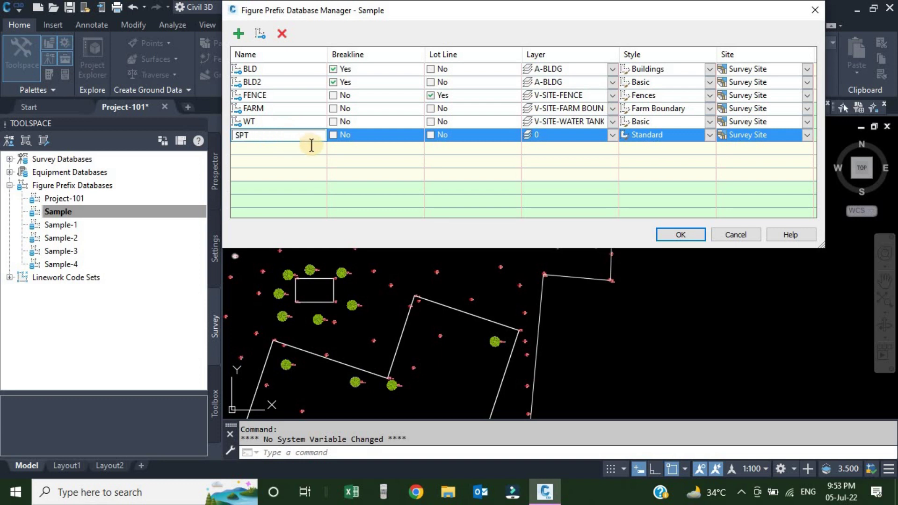
pyautogui.press('Return')
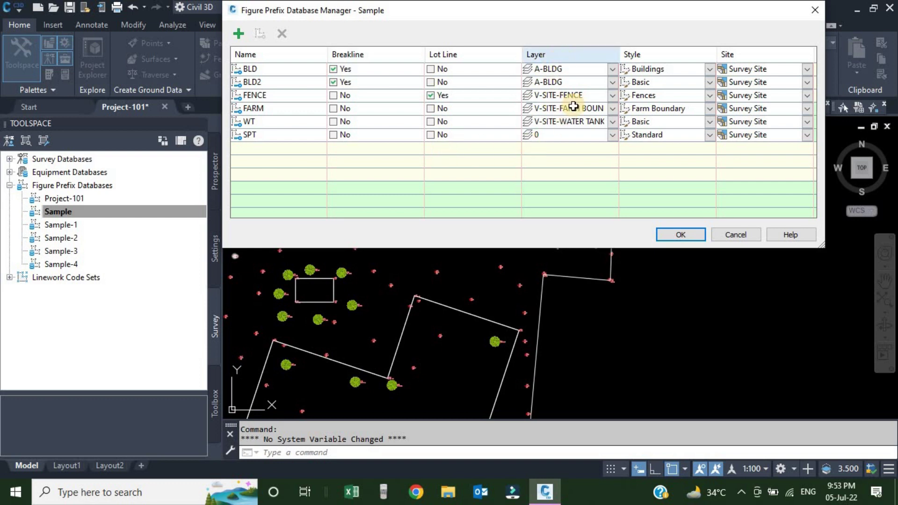
# - Assign the layer V-SITE-SPT-TANK and the style Basic to the SPT prefix
pyautogui.click(613, 137)
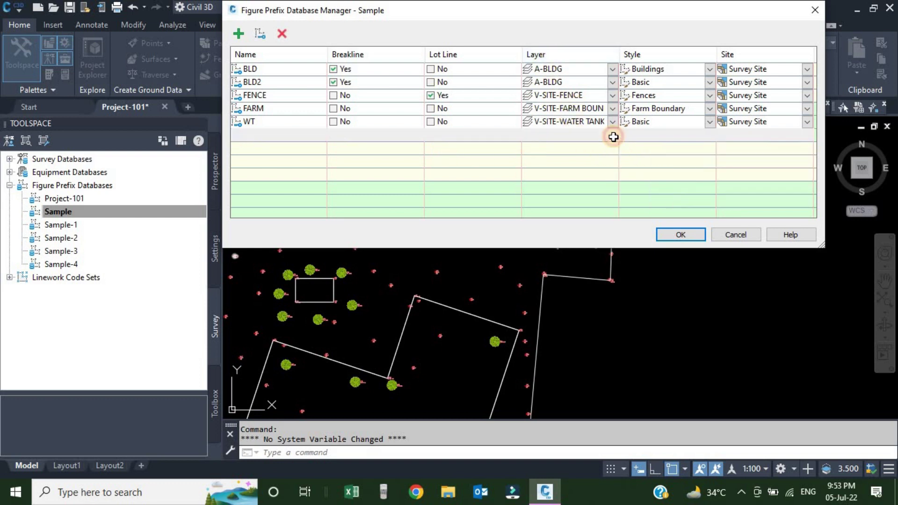
pyautogui.click(613, 136)
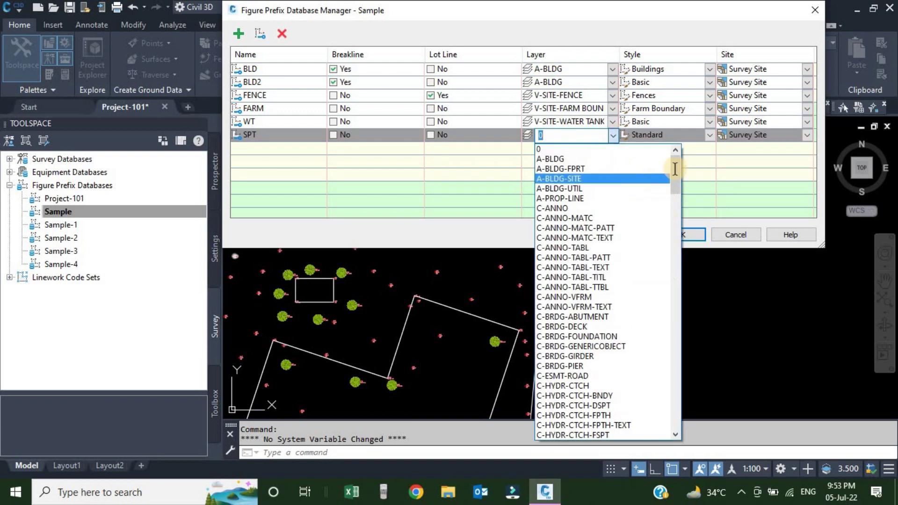
pyautogui.moveTo(681, 203); pyautogui.dragTo(675, 424)
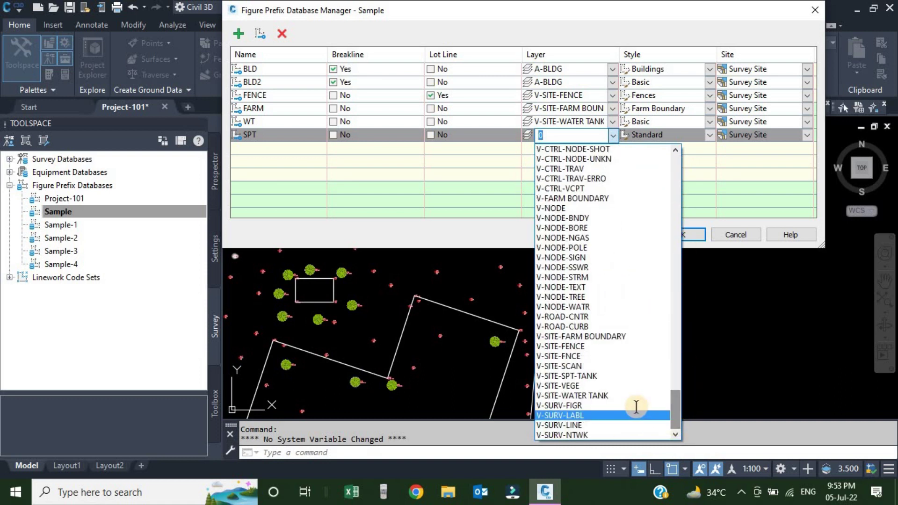
pyautogui.click(590, 376)
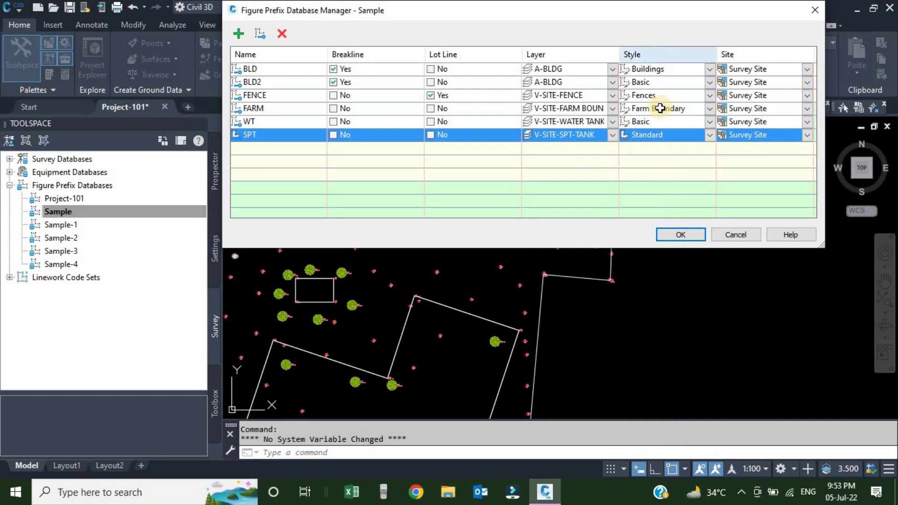
pyautogui.click(710, 136)
pyautogui.click(710, 135)
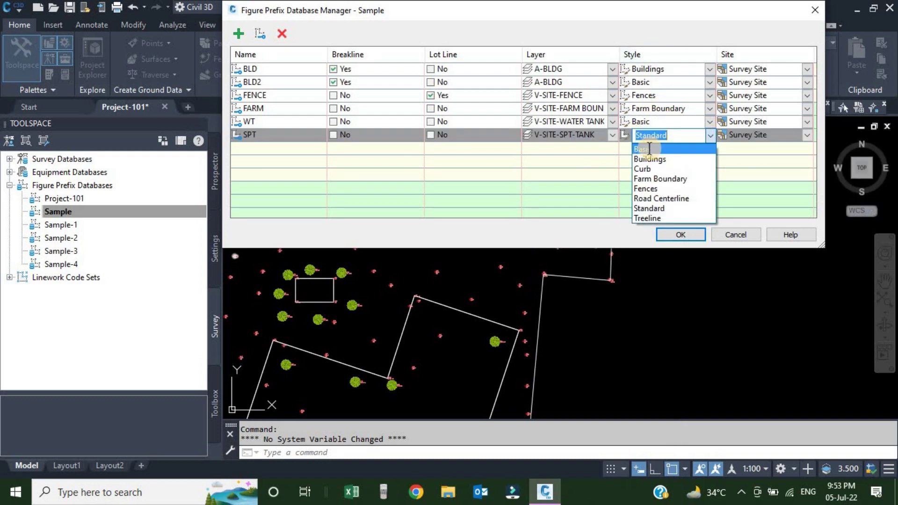
pyautogui.click(649, 148)
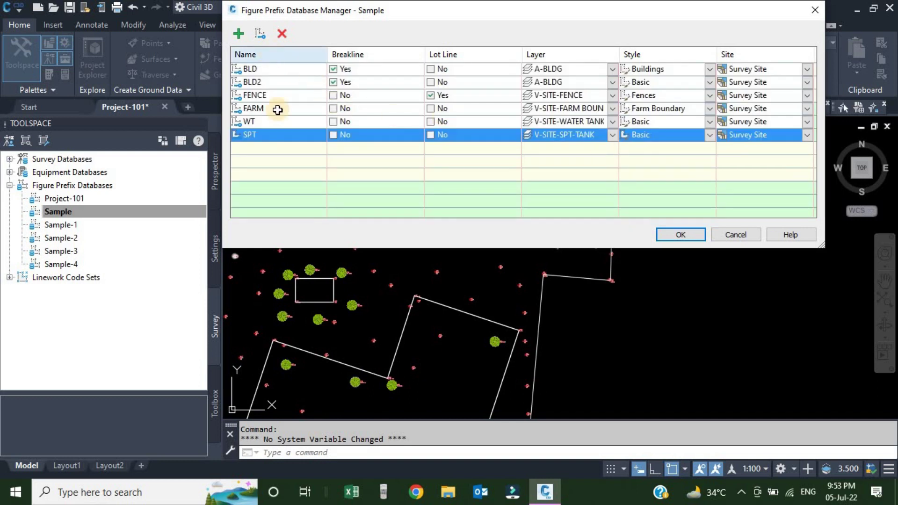
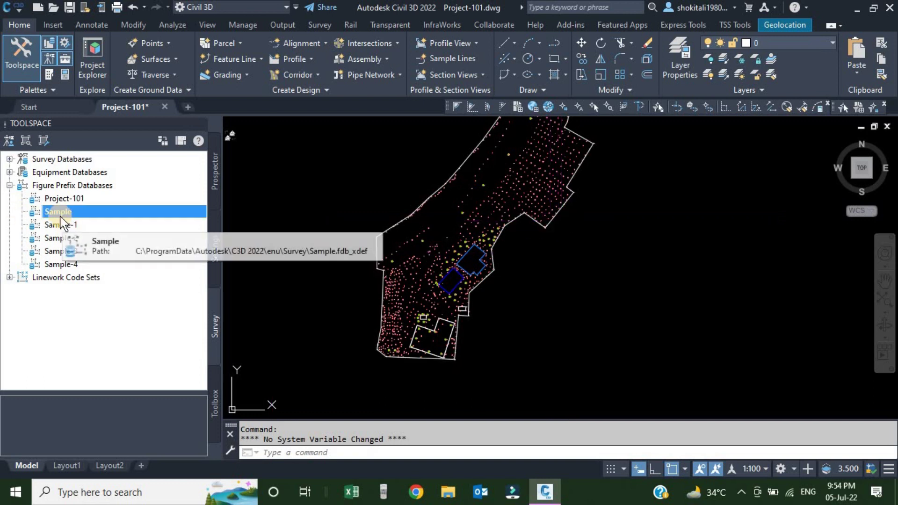
# - Open the Project-101 survey database for editing
pyautogui.moveTo(523, 181); pyautogui.dragTo(537, 200, button='middle')
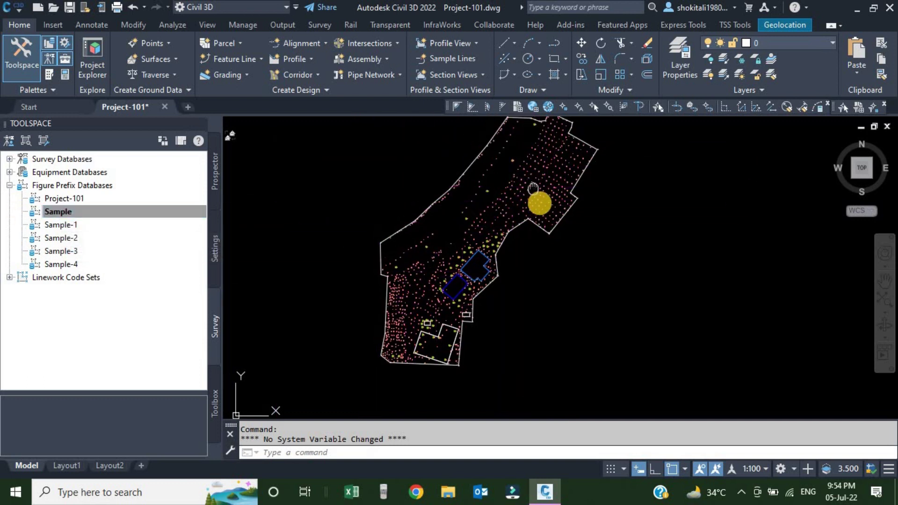
pyautogui.click(9, 185)
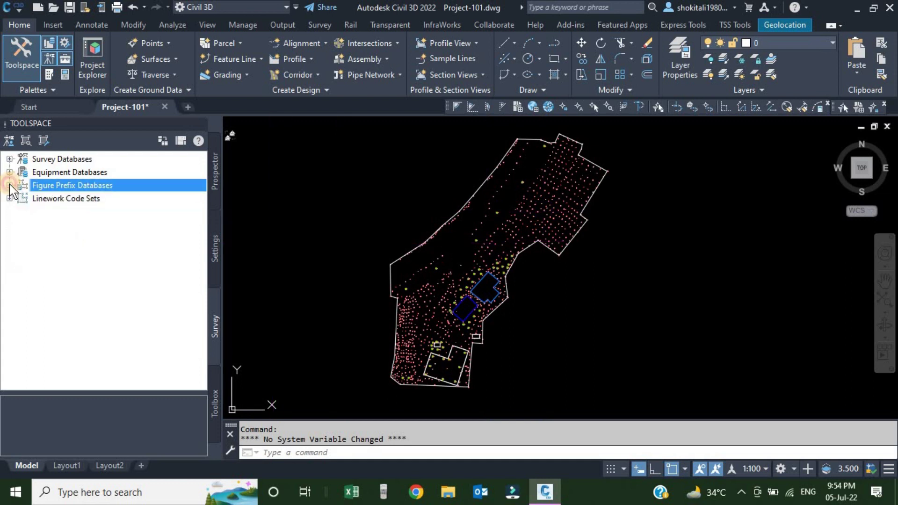
pyautogui.click(9, 159)
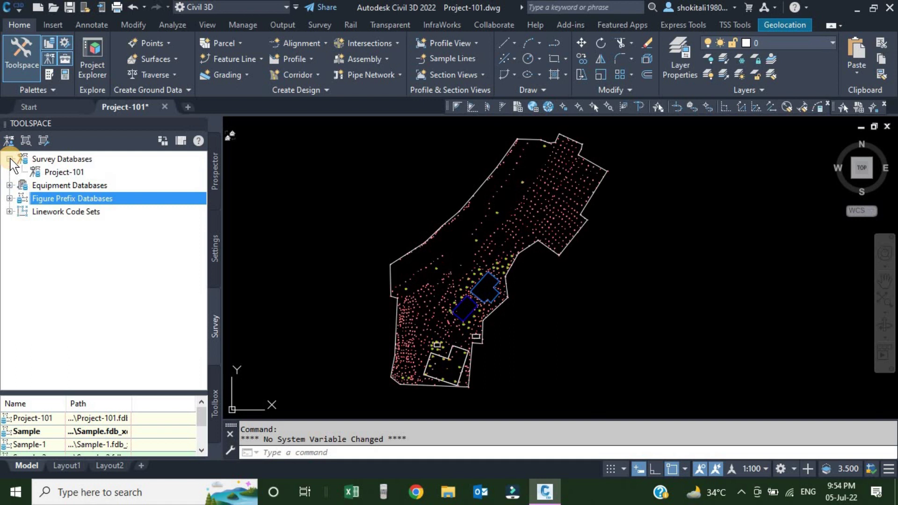
pyautogui.rightClick(58, 173)
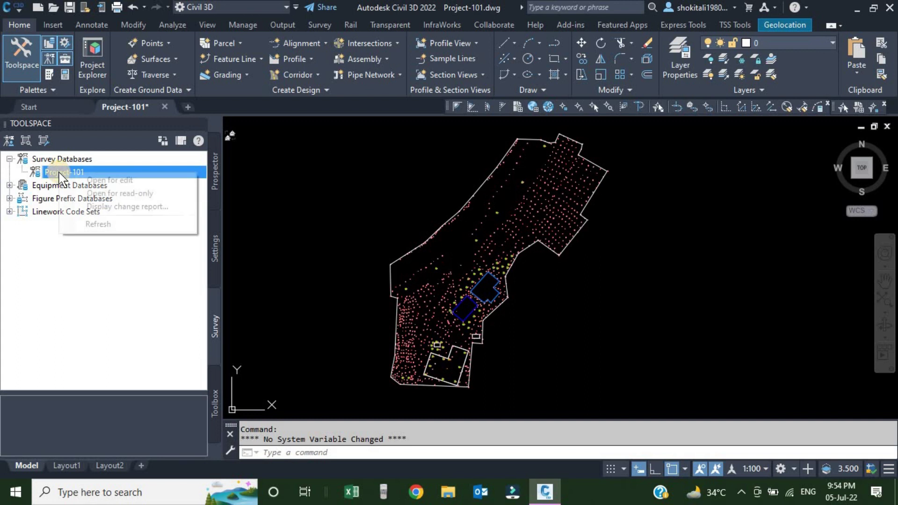
pyautogui.click(108, 181)
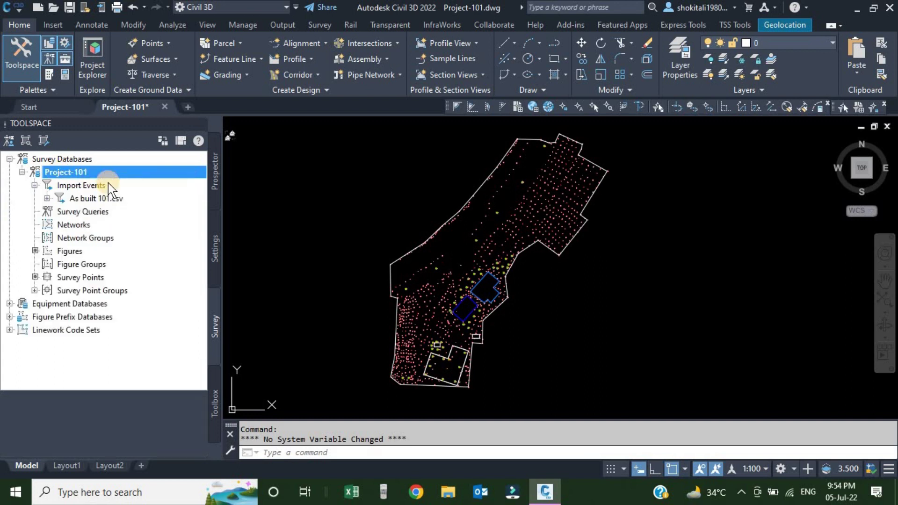
pyautogui.click(90, 199)
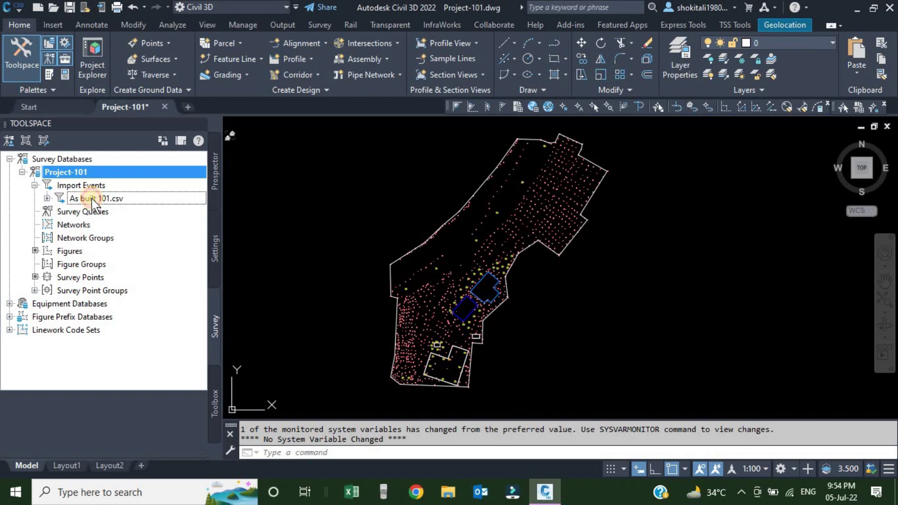
pyautogui.moveTo(97, 202)
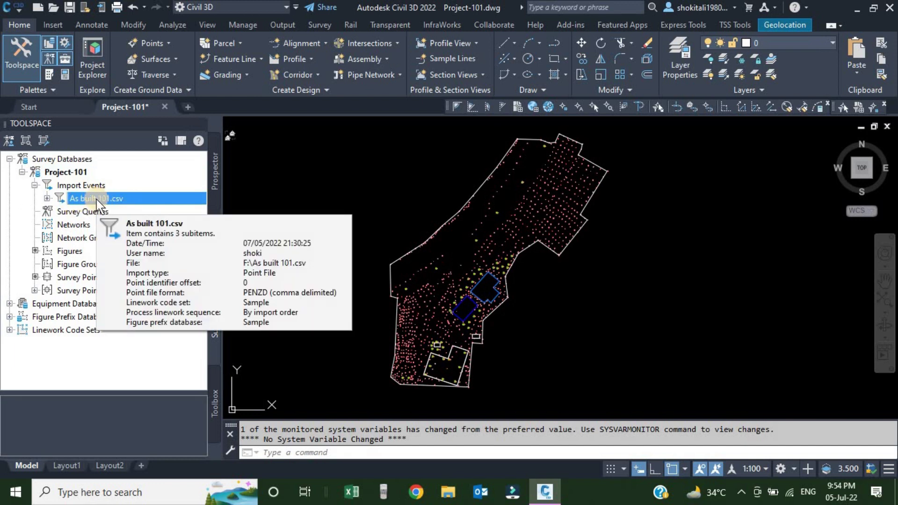
pyautogui.rightClick(97, 201)
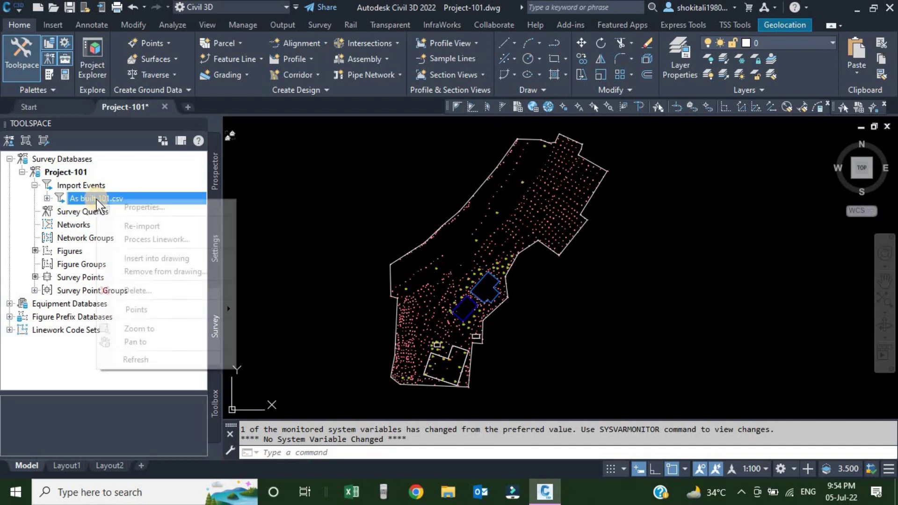
pyautogui.click(154, 240)
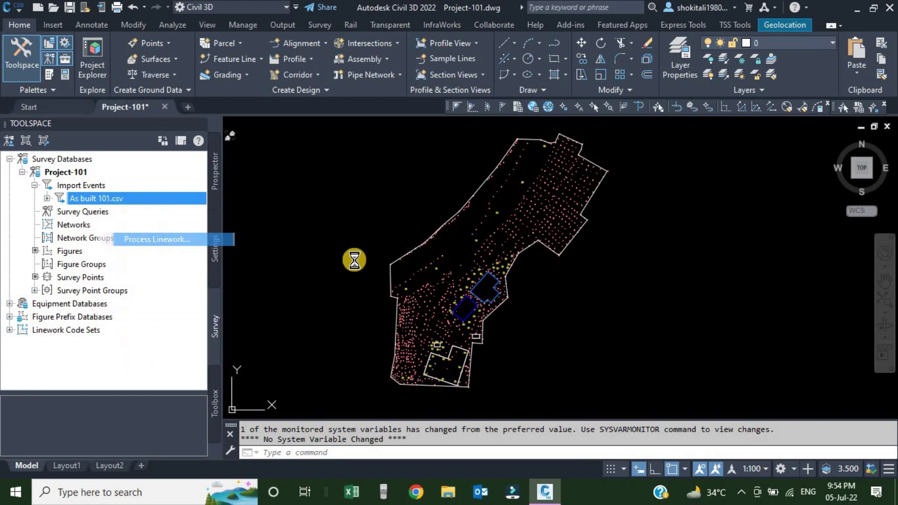
pyautogui.moveTo(394, 136)
pyautogui.mouseDown()
pyautogui.moveTo(272, 126)
pyautogui.moveTo(236, 135)
pyautogui.moveTo(108, 209)
pyautogui.mouseUp()
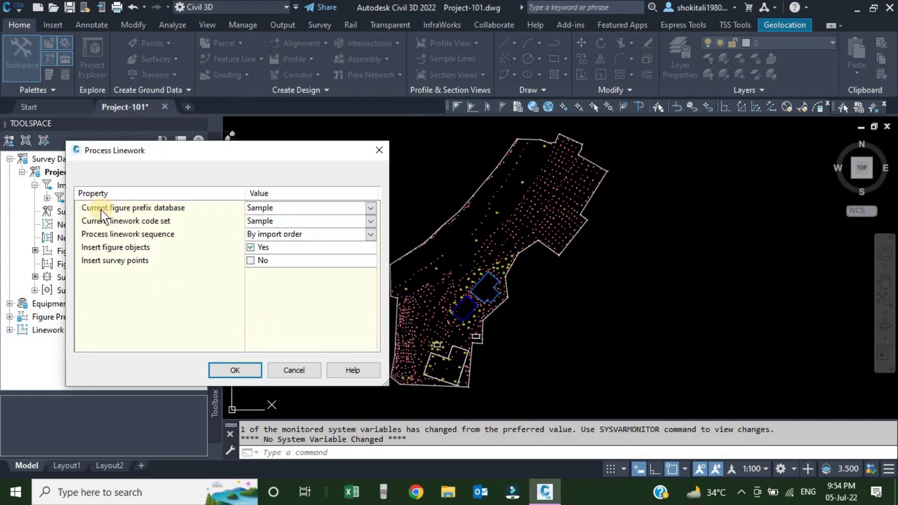
pyautogui.moveTo(220, 149); pyautogui.dragTo(381, 121)
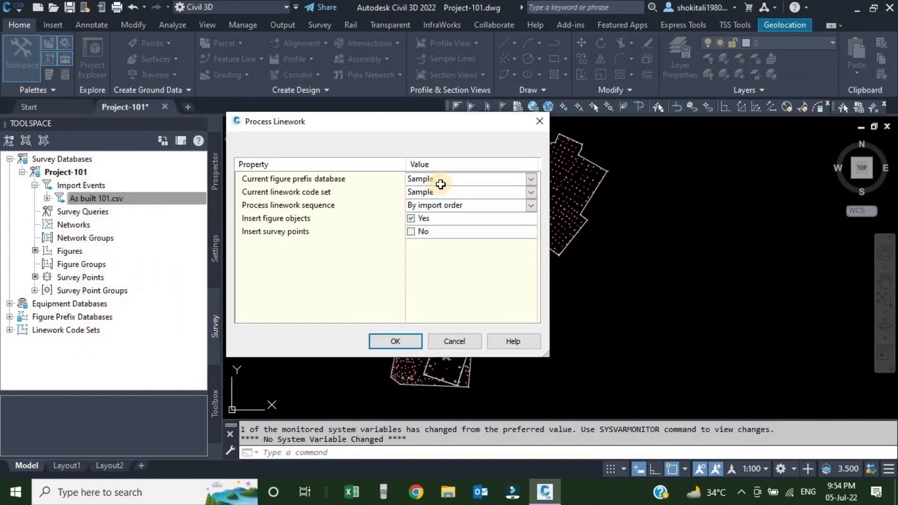
pyautogui.click(395, 341)
pyautogui.click(10, 317)
pyautogui.rightClick(101, 187)
pyautogui.click(145, 207)
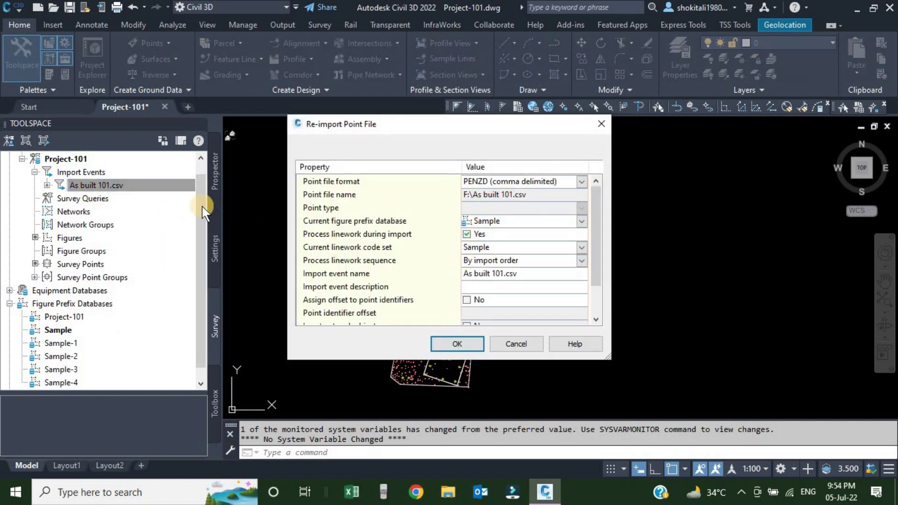
pyautogui.press('Escape')
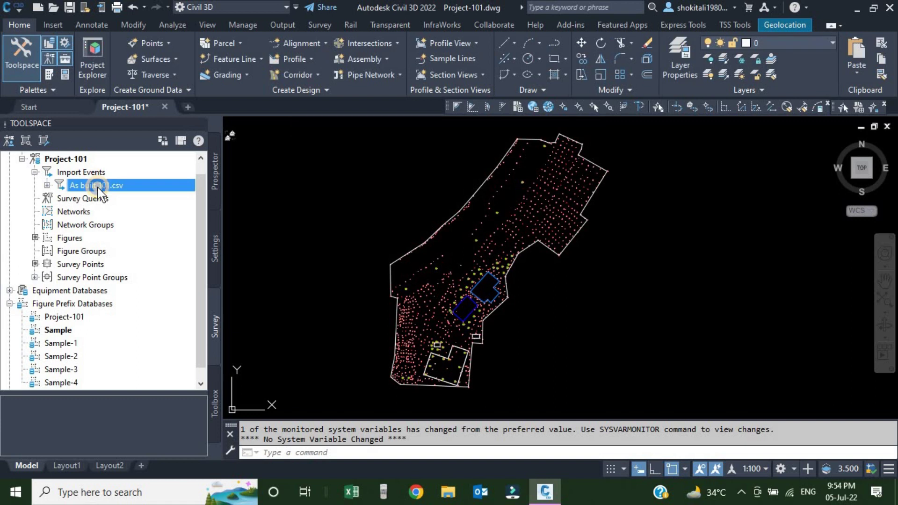
# - Process the linework of the As built 101.csv import event with the Sample figure prefix database, inserting figure objects but no survey points
pyautogui.rightClick(99, 187)
pyautogui.click(151, 227)
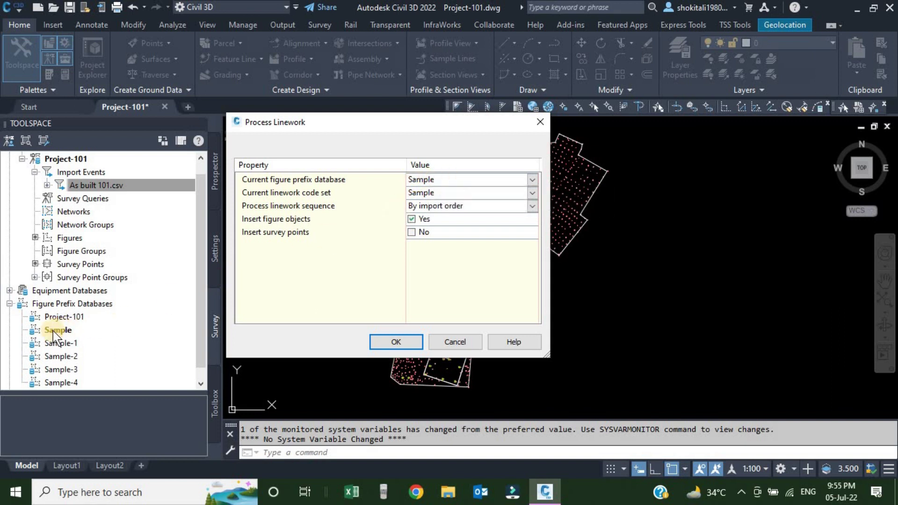
pyautogui.click(532, 181)
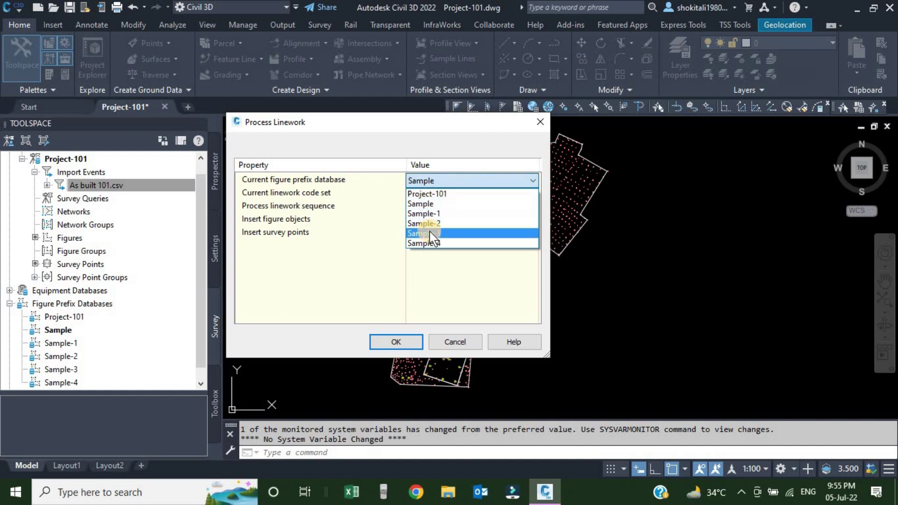
pyautogui.click(423, 204)
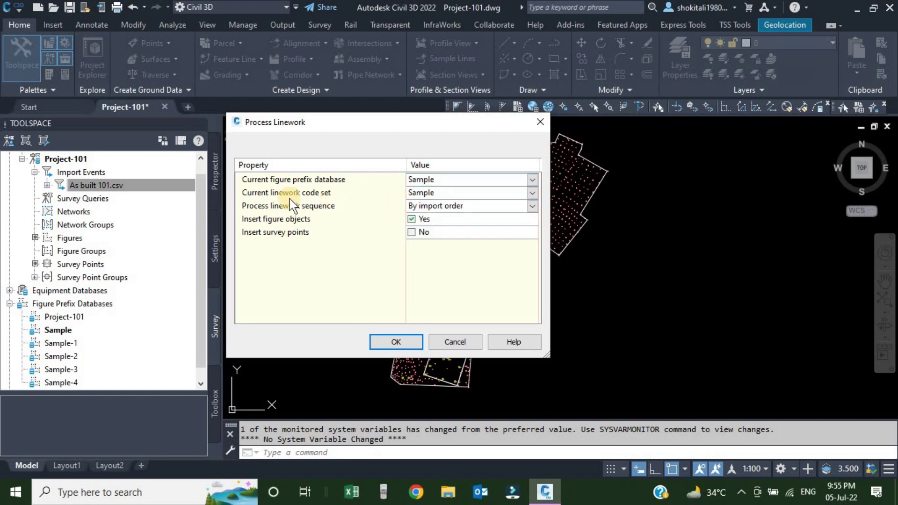
pyautogui.click(397, 342)
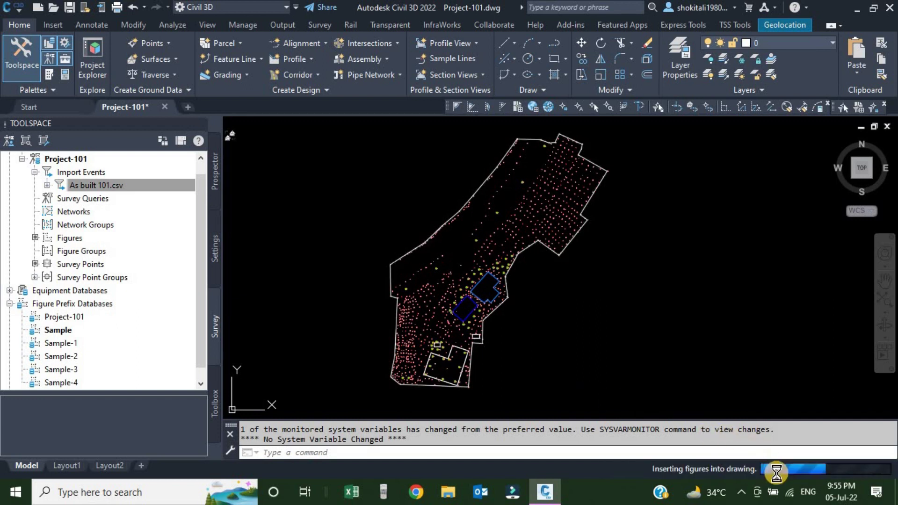
# - Examine the processed figures across the site and the line pattern of the outer boundary up close
pyautogui.moveTo(521, 345); pyautogui.dragTo(463, 310, button='middle')
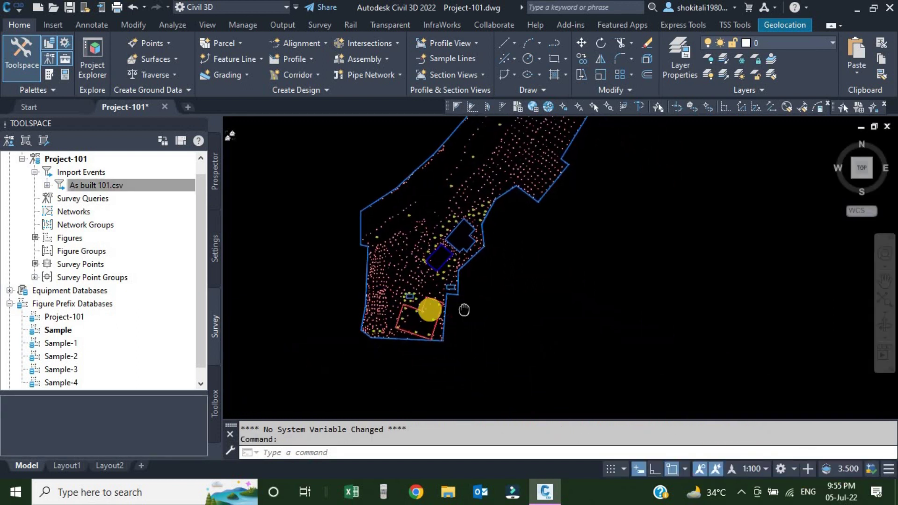
pyautogui.scroll(6, 430, 310)
pyautogui.scroll(-7, 514, 260)
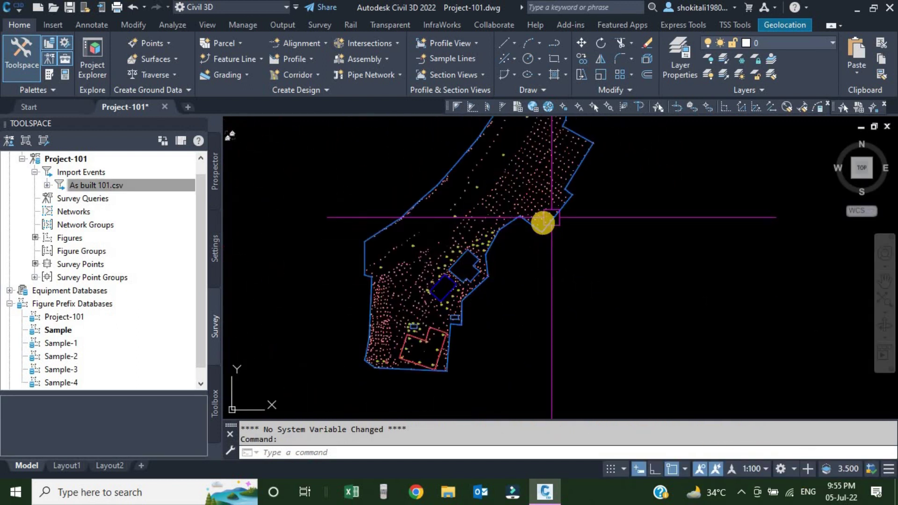
pyautogui.scroll(5, 468, 346)
pyautogui.scroll(7, 479, 313)
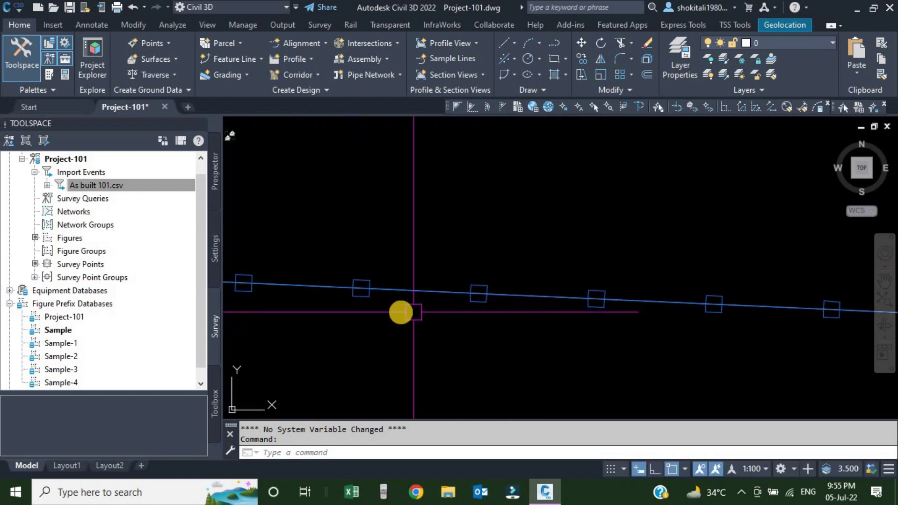
# - Inspect the square-marked linetype along the fence figure around its southeast corner
pyautogui.scroll(-1, 388, 304)
pyautogui.scroll(1, 305, 305)
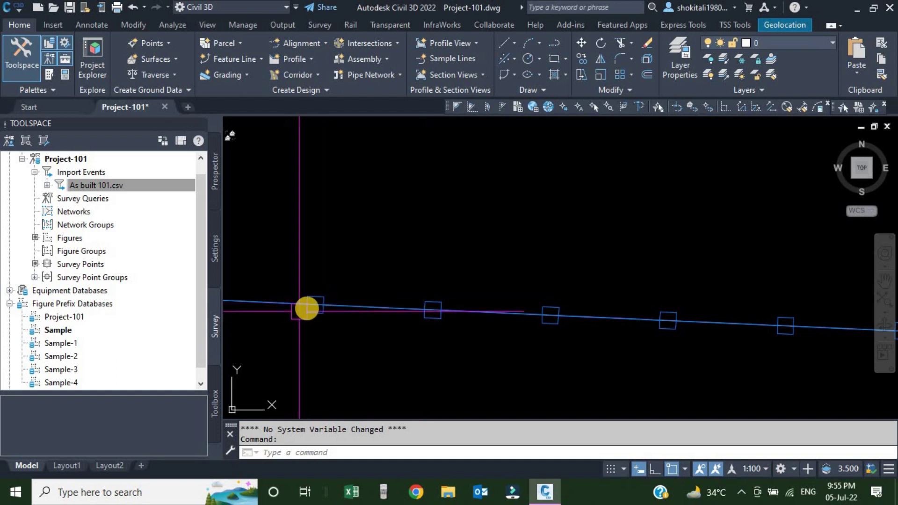
pyautogui.scroll(4, 306, 308)
pyautogui.scroll(-5, 314, 304)
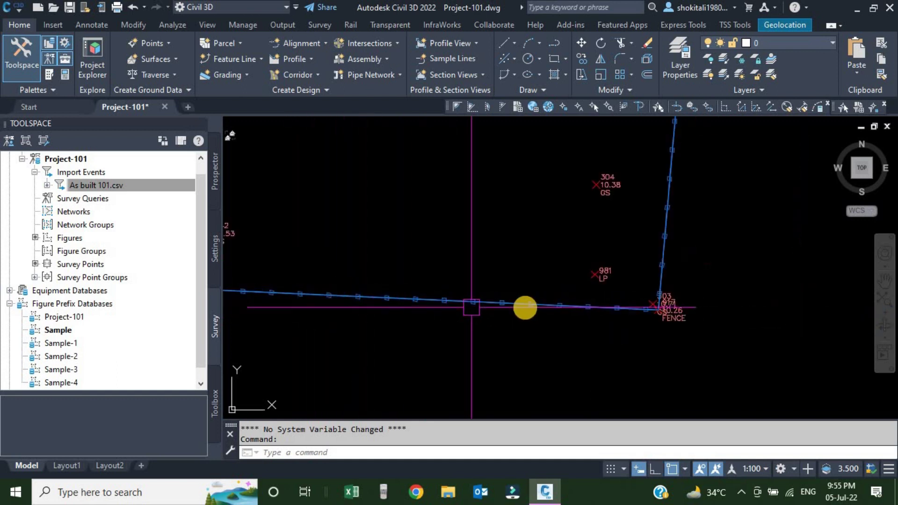
pyautogui.scroll(2, 654, 307)
pyautogui.scroll(-5, 620, 307)
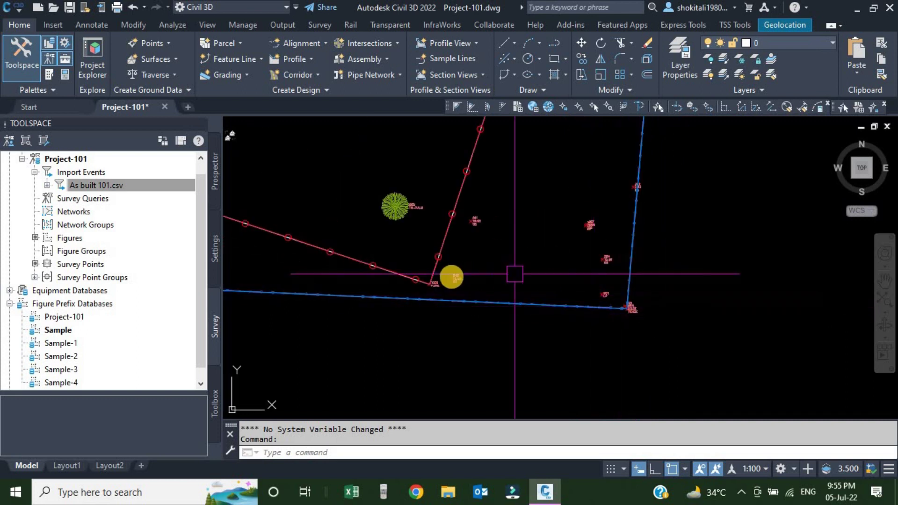
# - Examine the circle-marked linetype of the FARM figure up close, then review the figures across the whole site
pyautogui.scroll(5, 515, 273)
pyautogui.moveTo(411, 248)
pyautogui.mouseDown(button='middle')
pyautogui.moveTo(475, 280)
pyautogui.moveTo(525, 286)
pyautogui.mouseUp(button='middle')
pyautogui.scroll(-2, 352, 255)
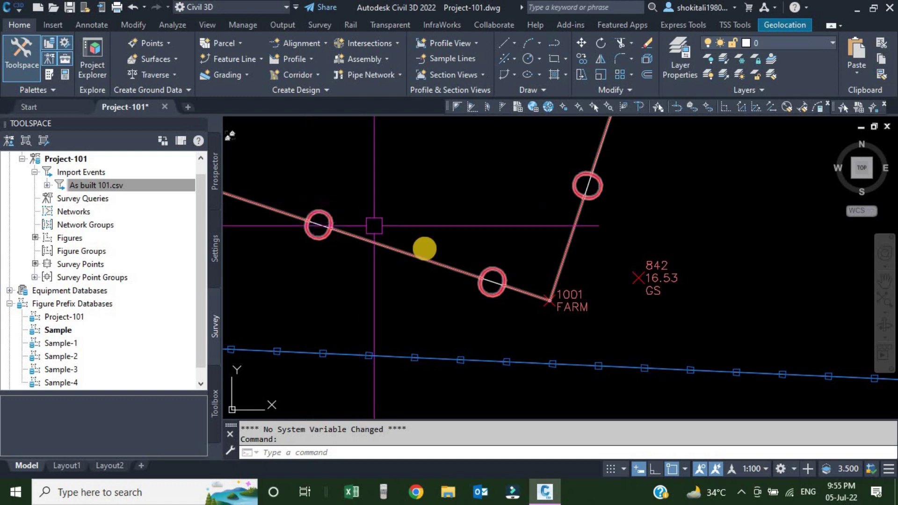
pyautogui.scroll(-3, 449, 278)
pyautogui.scroll(1, 477, 290)
pyautogui.scroll(8, 406, 272)
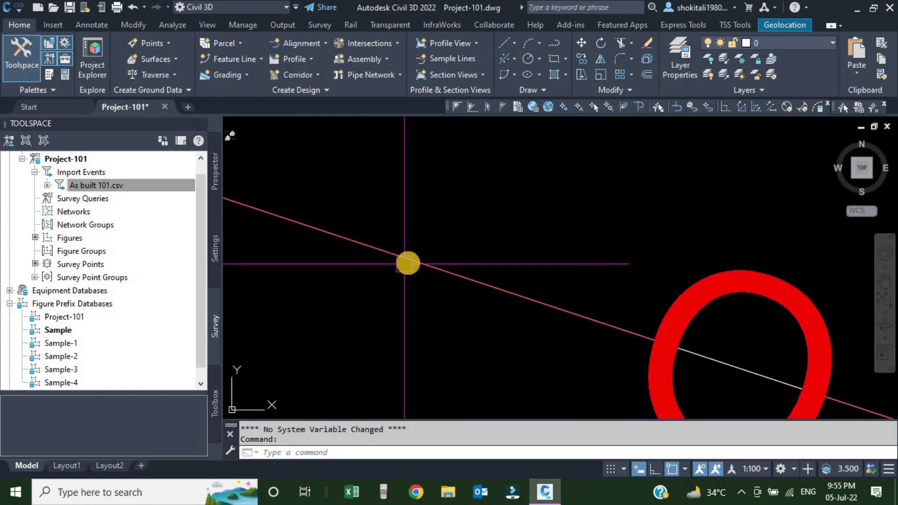
pyautogui.scroll(-6, 407, 263)
pyautogui.scroll(2, 408, 236)
pyautogui.scroll(8, 409, 239)
pyautogui.scroll(-8, 357, 303)
pyautogui.scroll(3, 532, 265)
pyautogui.scroll(-3, 514, 281)
pyautogui.scroll(-8, 498, 290)
pyautogui.scroll(2, 521, 238)
pyautogui.moveTo(537, 225); pyautogui.dragTo(541, 209, button='middle')
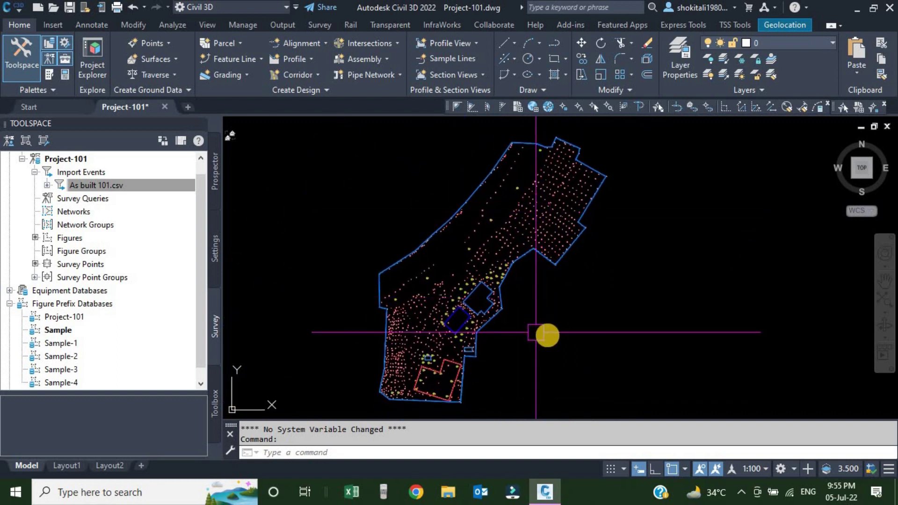